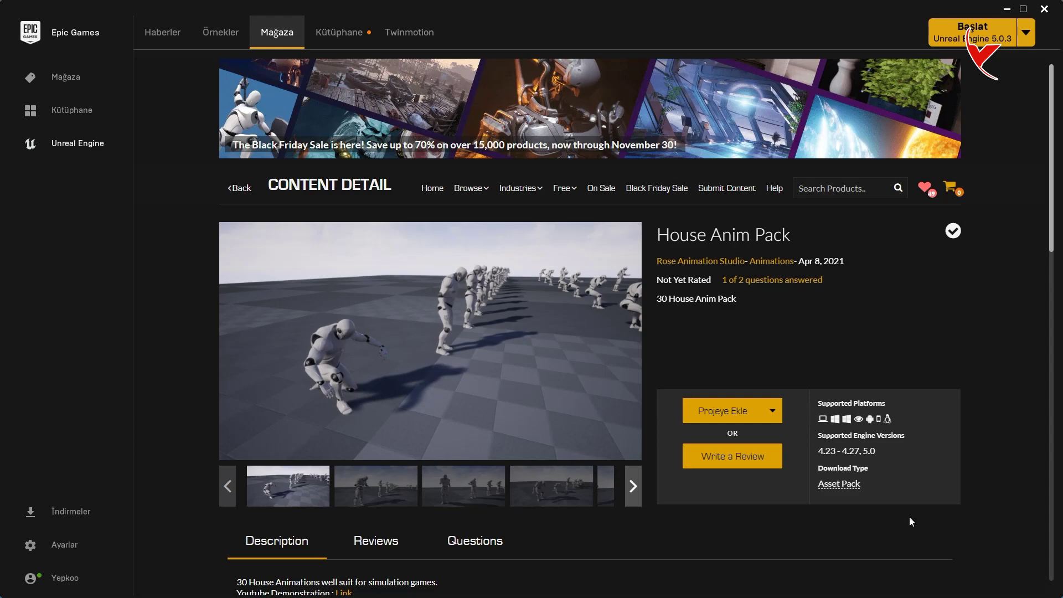
# Step: Add the House Anim Pack to the Animation project in Epic Games Launcher
pyautogui.click(725, 417)
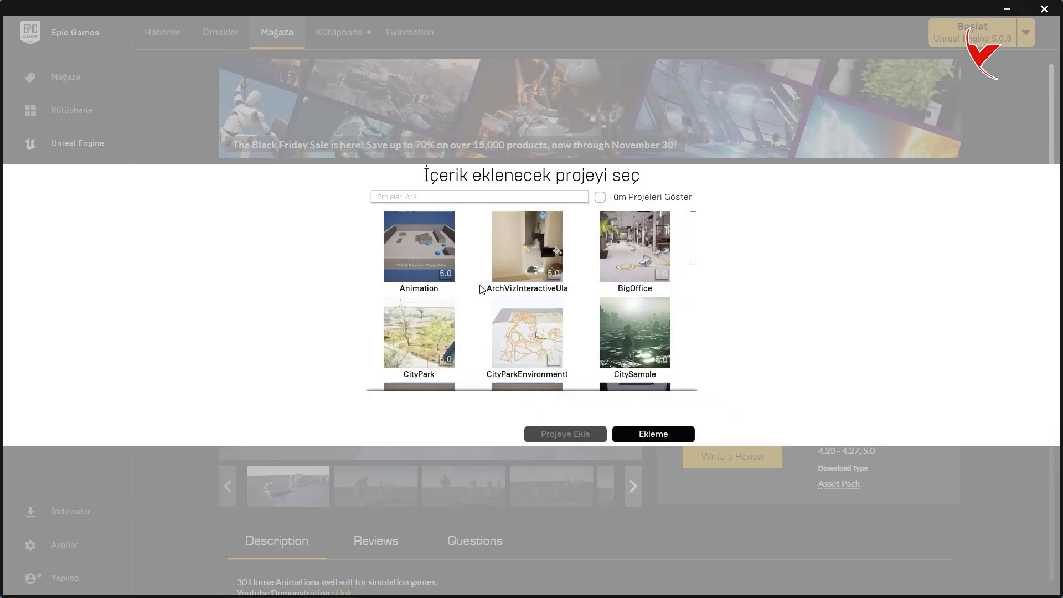
pyautogui.click(437, 261)
pyautogui.click(576, 434)
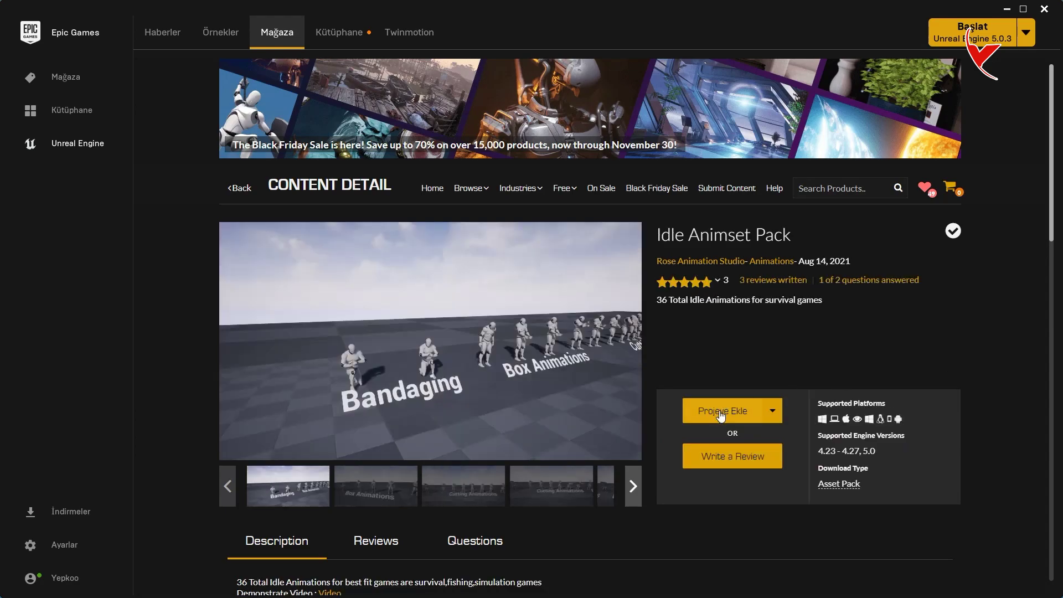
# Step: Add the Idle Animset Pack to the Animation project and launch it in Unreal Engine
pyautogui.click(719, 413)
pyautogui.click(415, 271)
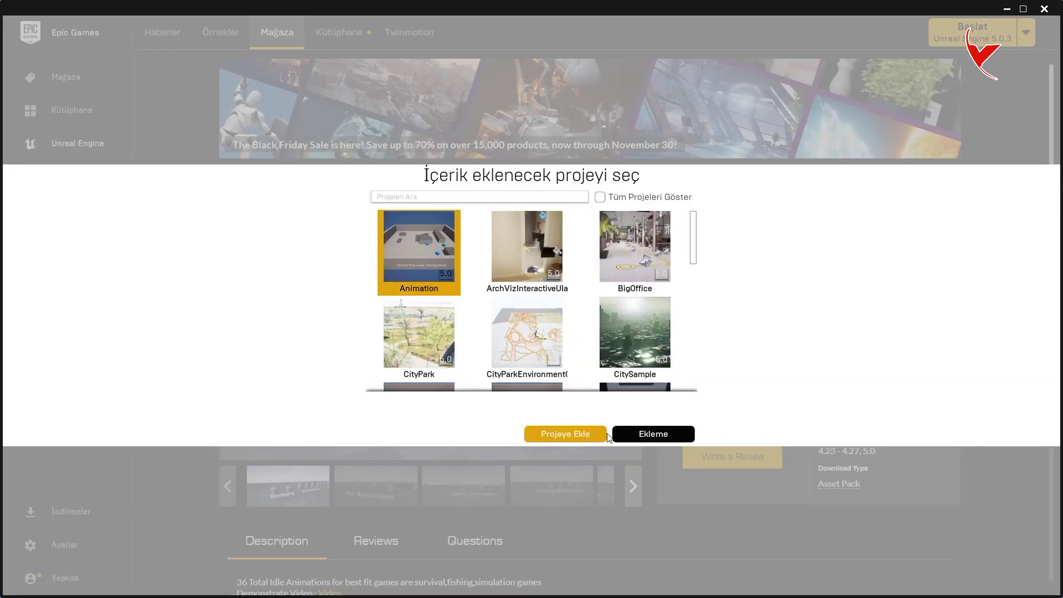
pyautogui.click(590, 435)
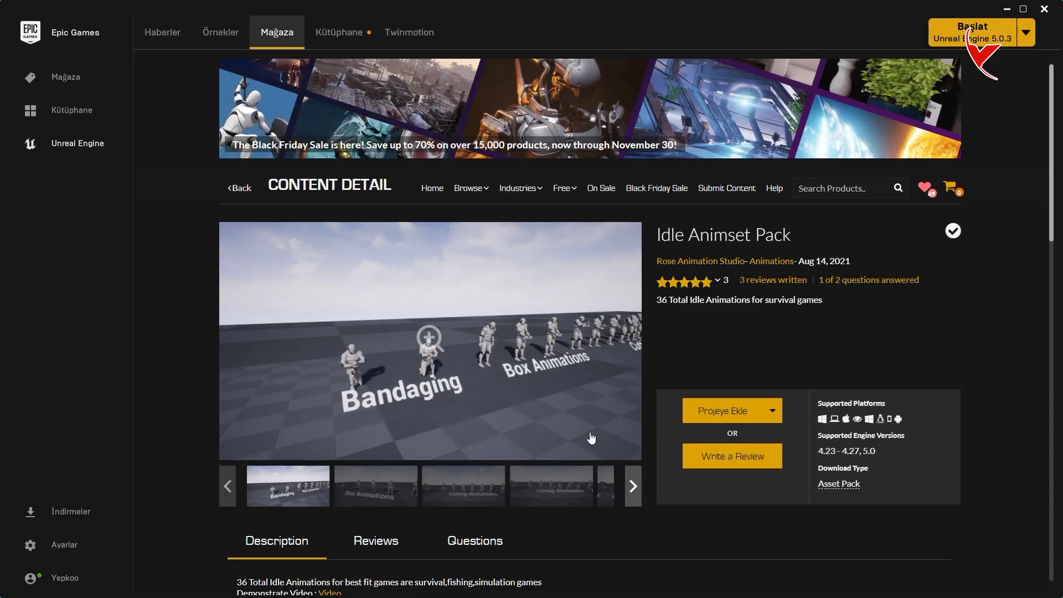
pyautogui.click(1043, 9)
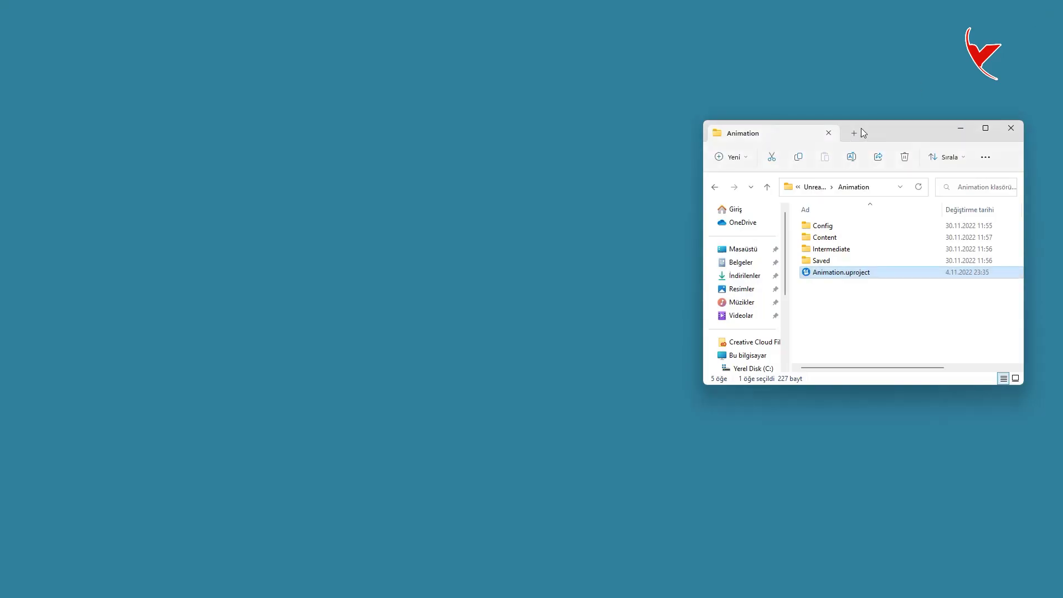
pyautogui.click(1005, 128)
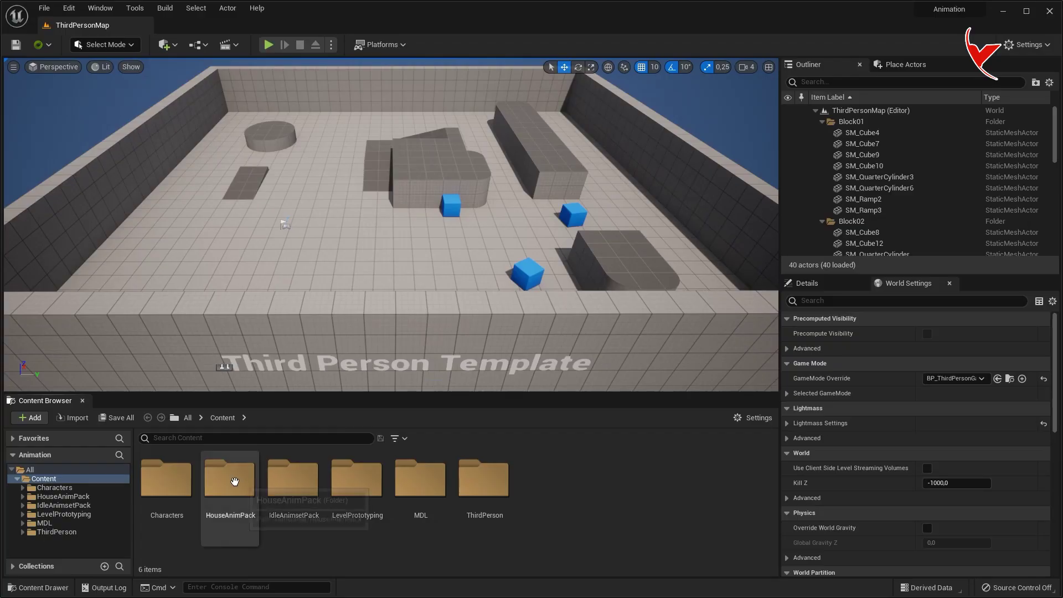
# Step: Open Close_Cabinet from HouseAnimPack Animations and select all 30 animations in the Asset Browser
pyautogui.doubleClick(169, 480)
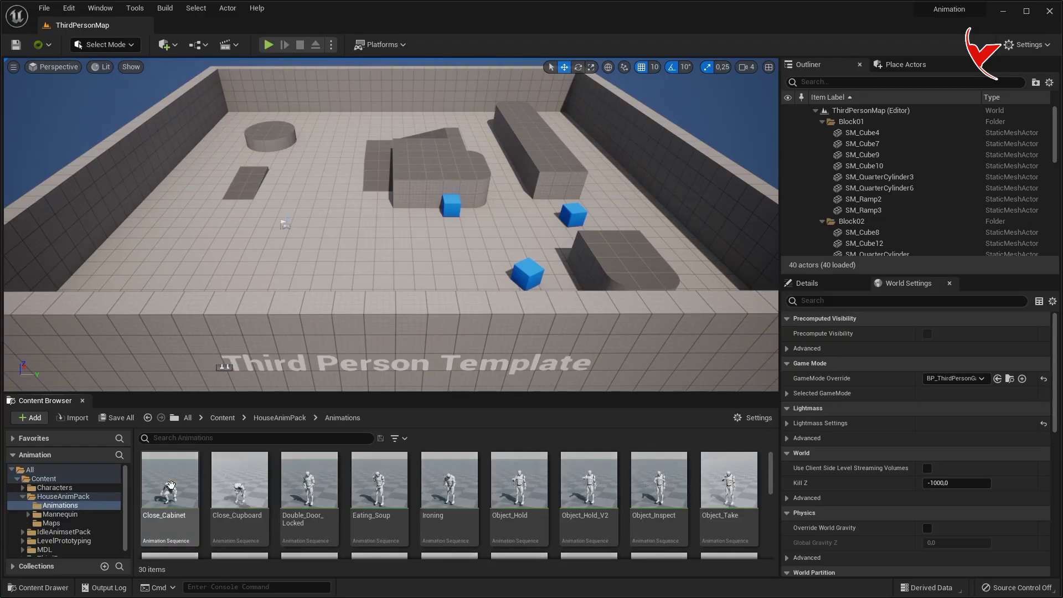
pyautogui.doubleClick(182, 485)
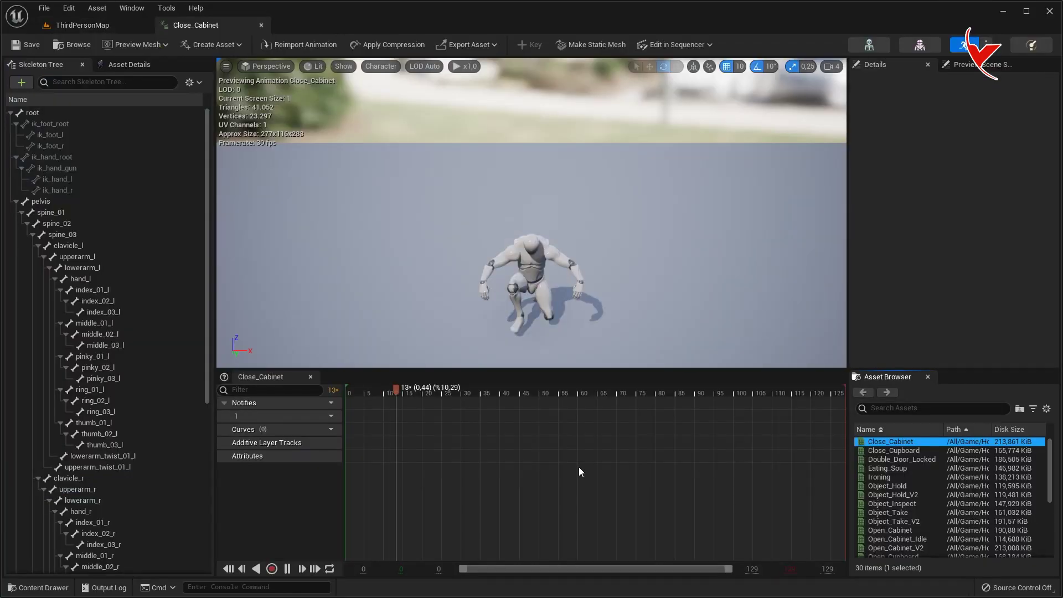
pyautogui.scroll(-3, 887, 509)
pyautogui.scroll(-2, 889, 526)
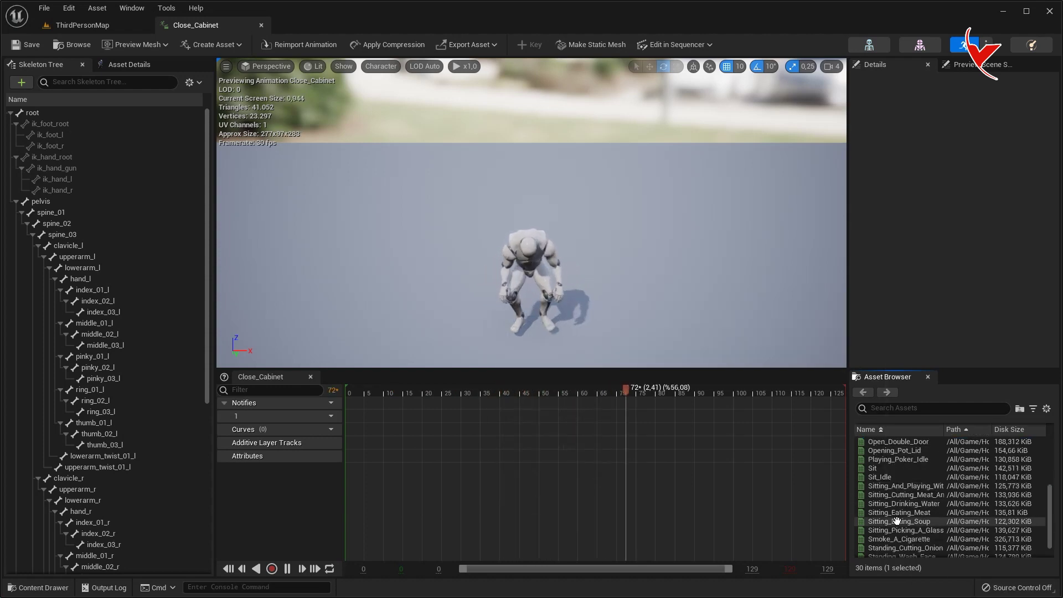
pyautogui.scroll(-2, 891, 540)
pyautogui.keyDown('shift'); pyautogui.click(868, 443); pyautogui.keyUp('shift')
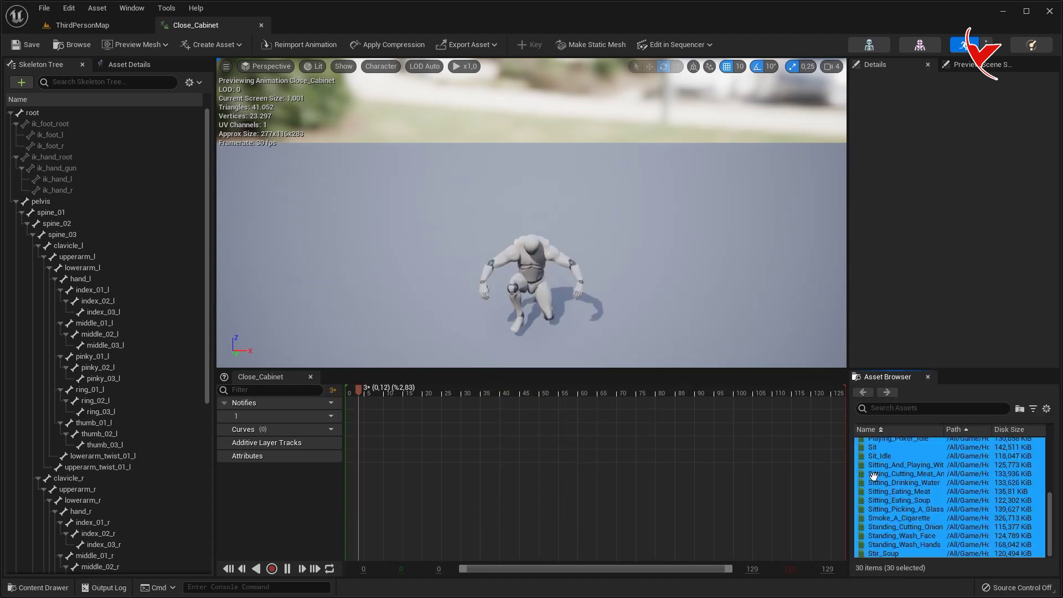
# Step: Export the 30 animations as FBX into the House Anim Pack folder and close the editor
pyautogui.rightClick(867, 444)
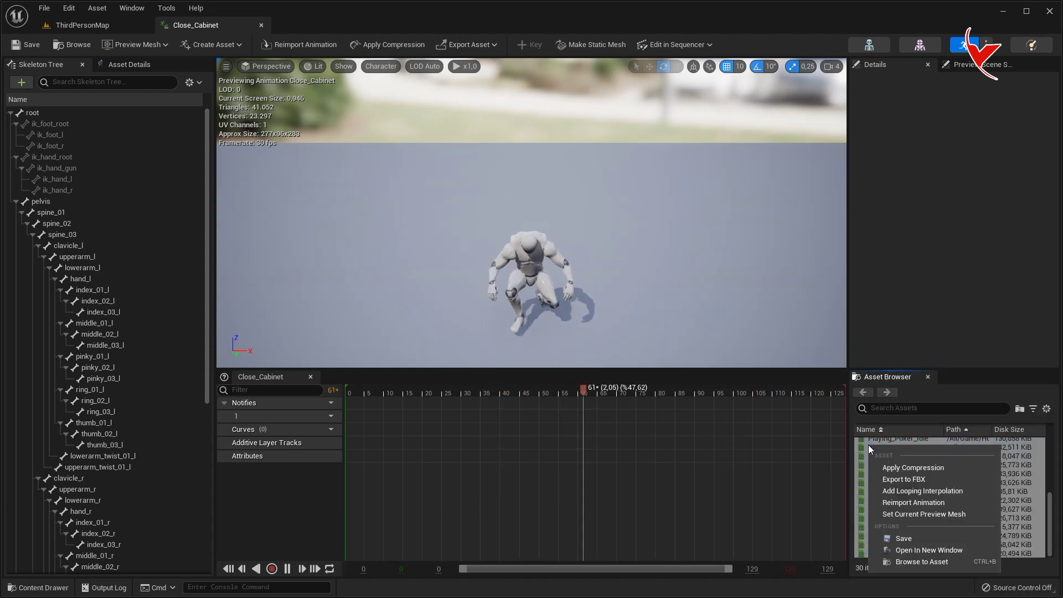
pyautogui.click(904, 479)
pyautogui.doubleClick(65, 124)
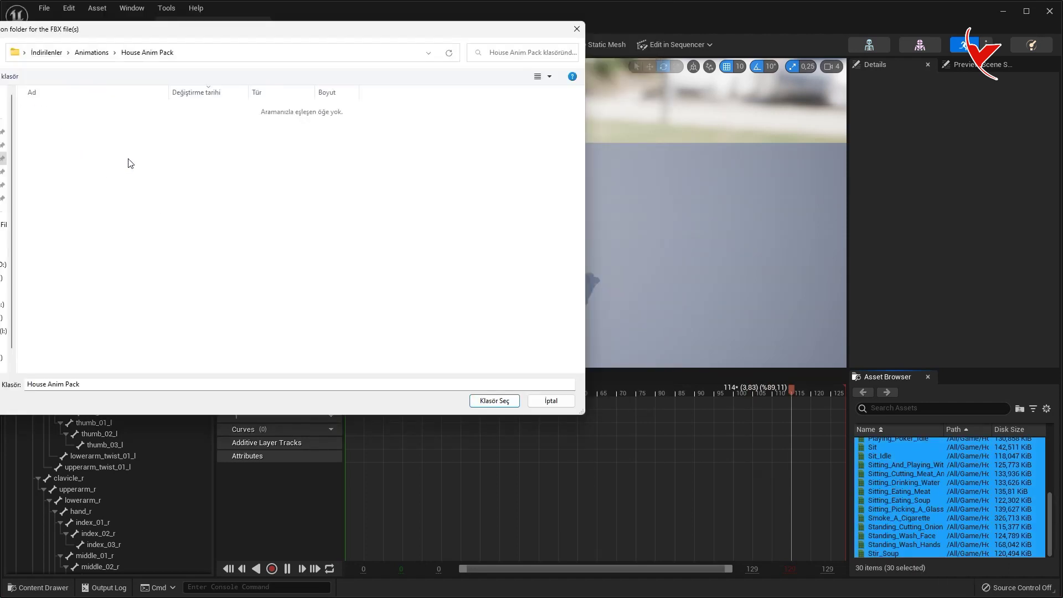
pyautogui.click(499, 400)
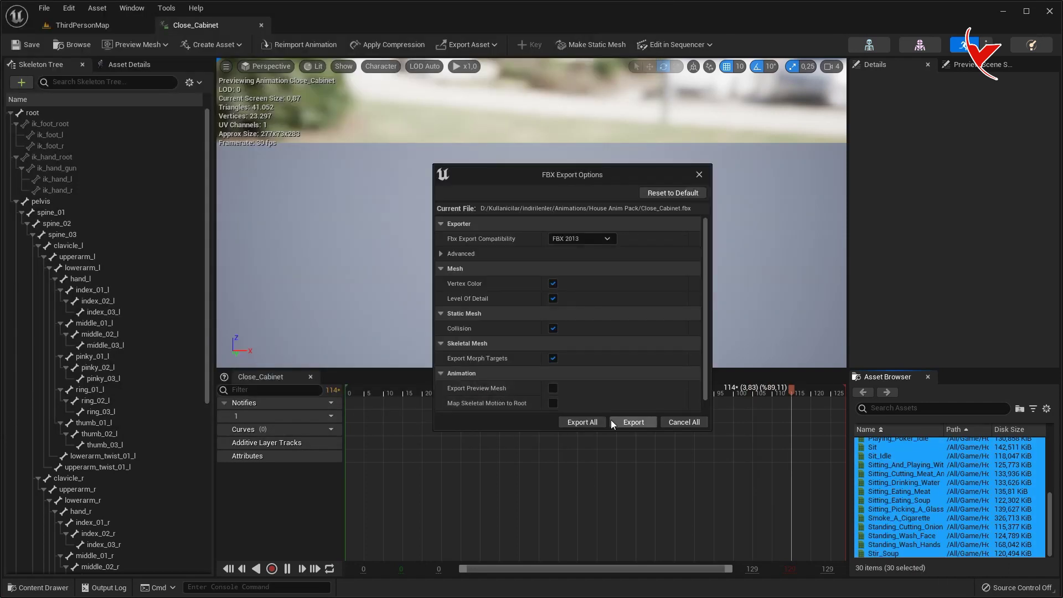
pyautogui.click(581, 423)
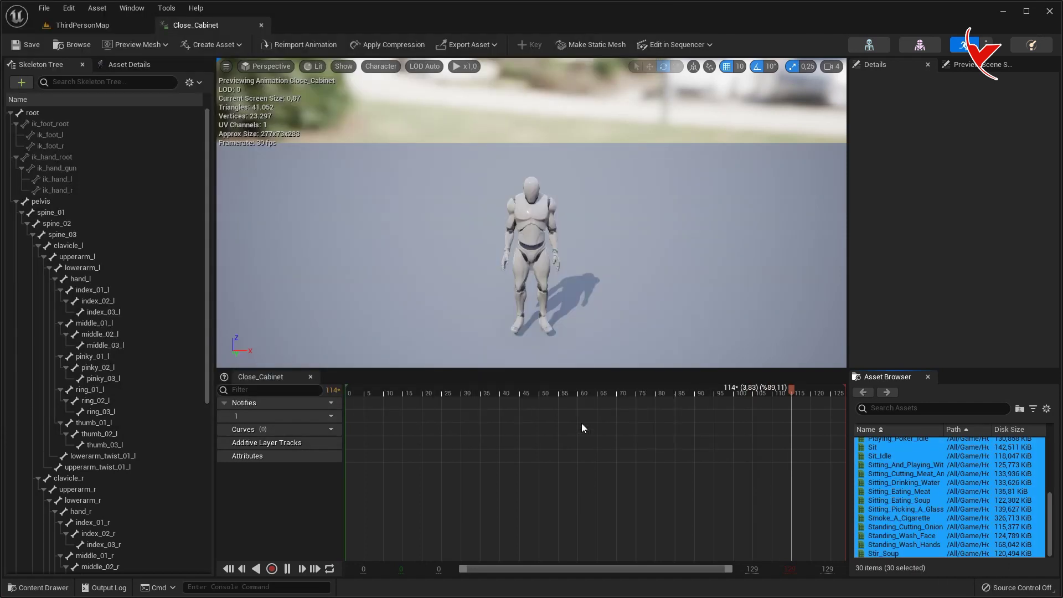
pyautogui.click(262, 25)
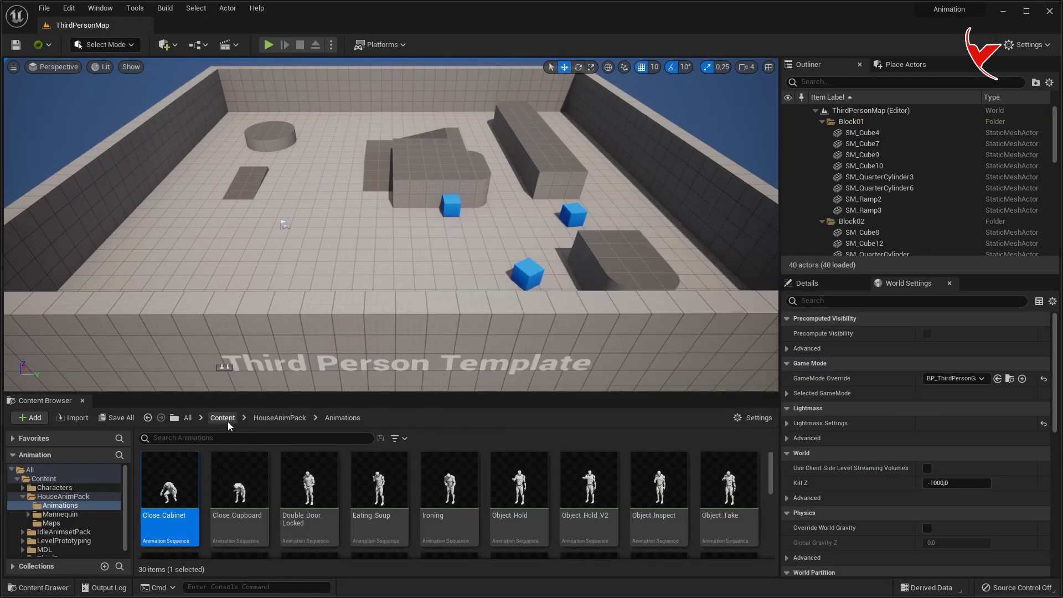
# Step: Open the Bandaging animation from the IdleAnimsetPack Animations folder
pyautogui.click(223, 418)
pyautogui.doubleClick(293, 478)
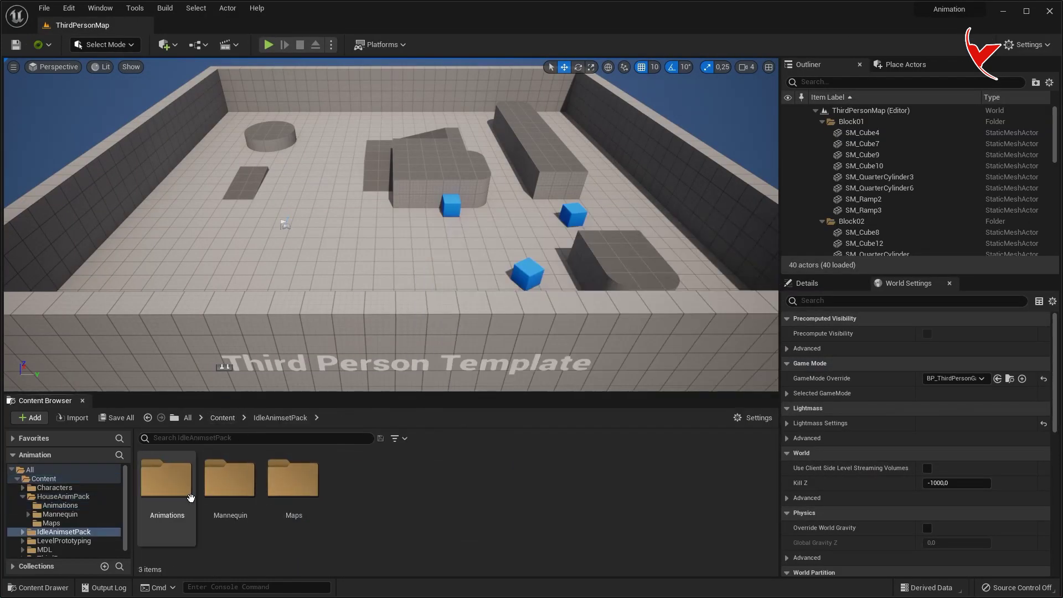
pyautogui.doubleClick(169, 480)
pyautogui.click(179, 491)
pyautogui.doubleClick(178, 491)
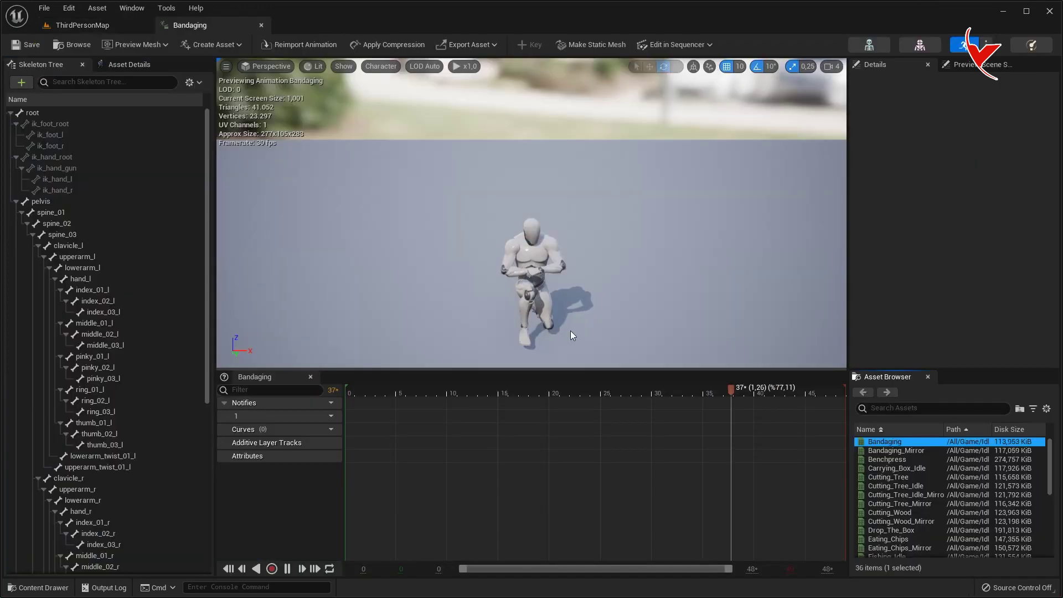
pyautogui.scroll(-3, 898, 525)
pyautogui.scroll(-3, 898, 537)
pyautogui.scroll(-2, 898, 553)
# Step: Export all 36 Idle Animset animations as FBX into the Idle Animset Pack folder
pyautogui.rightClick(898, 553)
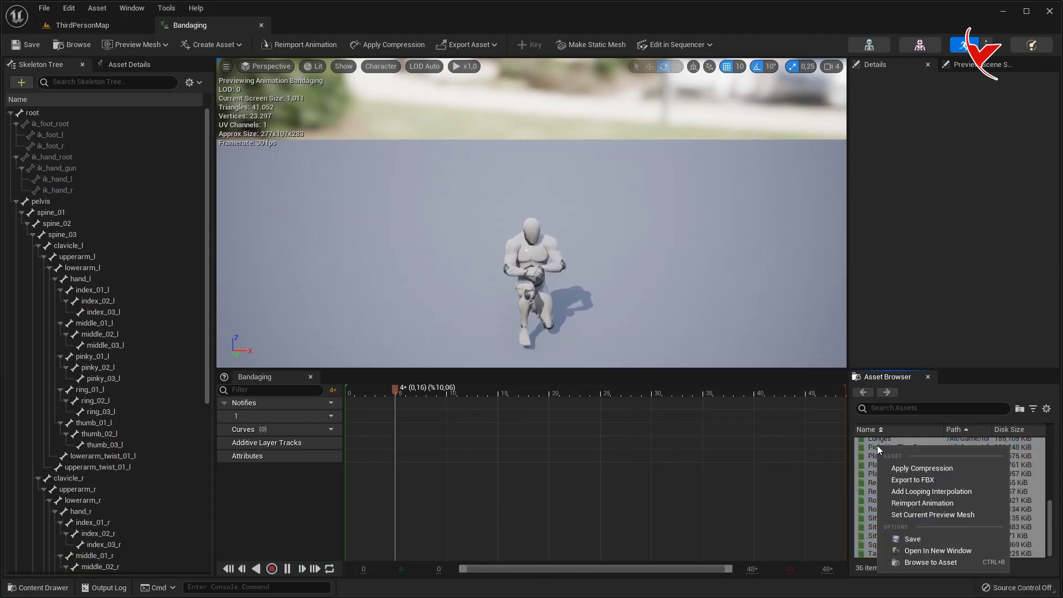
pyautogui.press('Escape')
pyautogui.hotkey('ctrl', 'a')
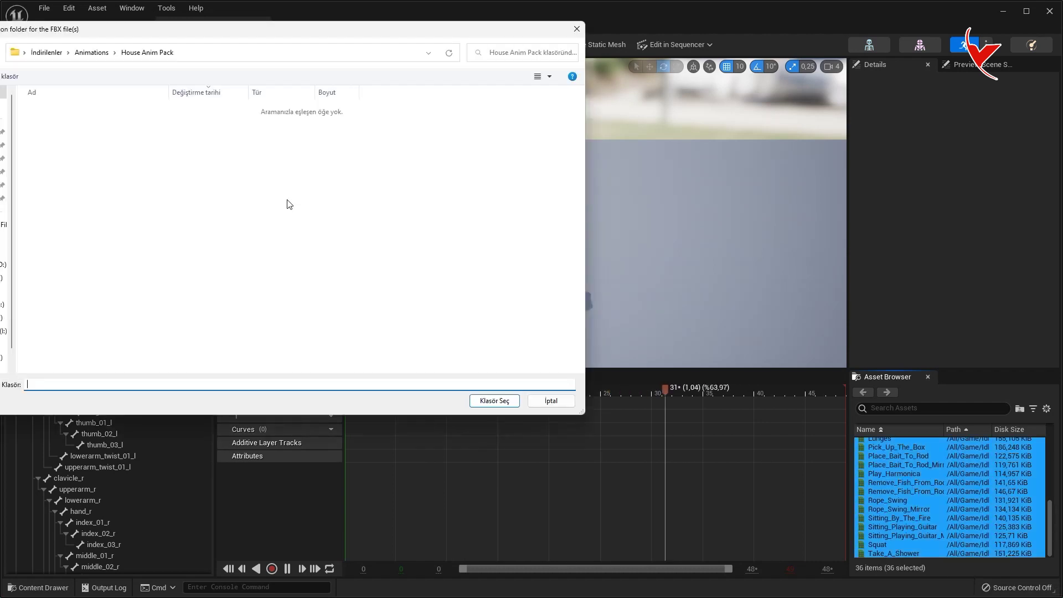
pyautogui.click(86, 58)
pyautogui.doubleClick(81, 143)
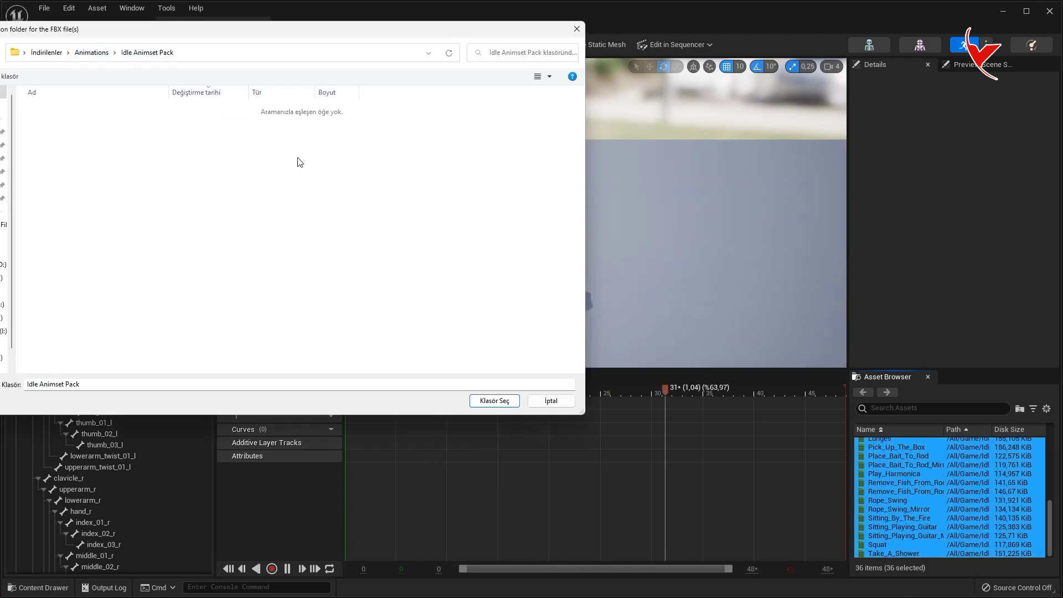
pyautogui.click(494, 400)
pyautogui.click(589, 423)
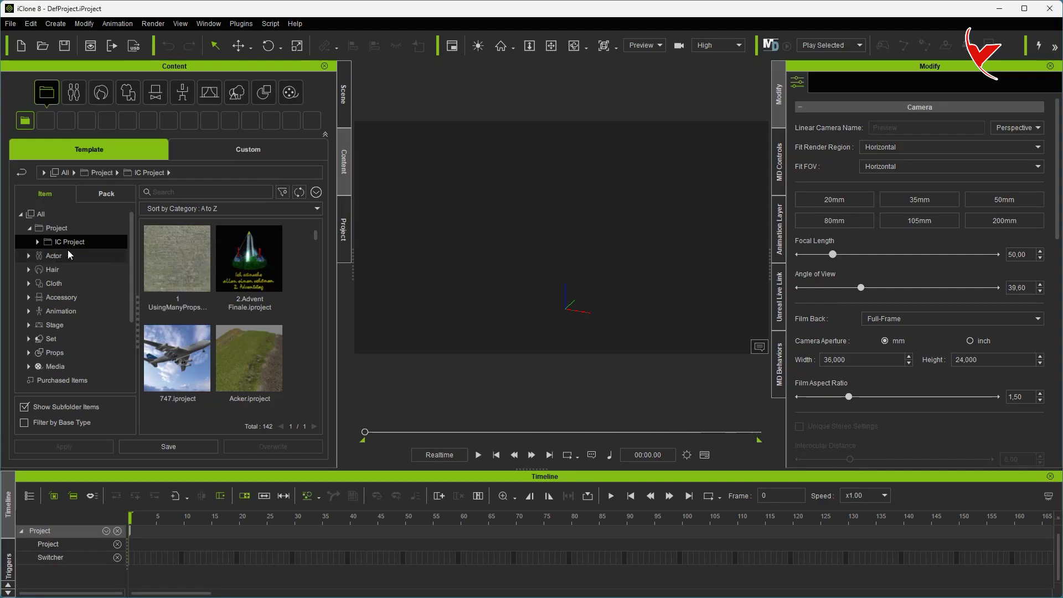
# Step: Search the Actor library for 'kevin' and add the CC4 Kevin character to the scene
pyautogui.click(54, 255)
pyautogui.write('kevin')
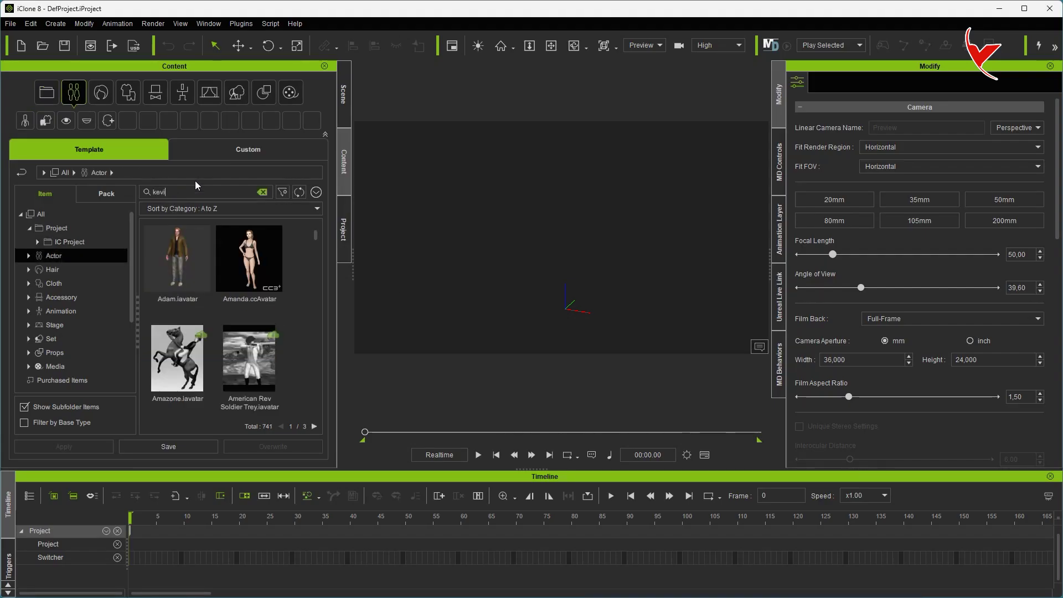
pyautogui.scroll(-2, 221, 333)
pyautogui.scroll(-1, 226, 357)
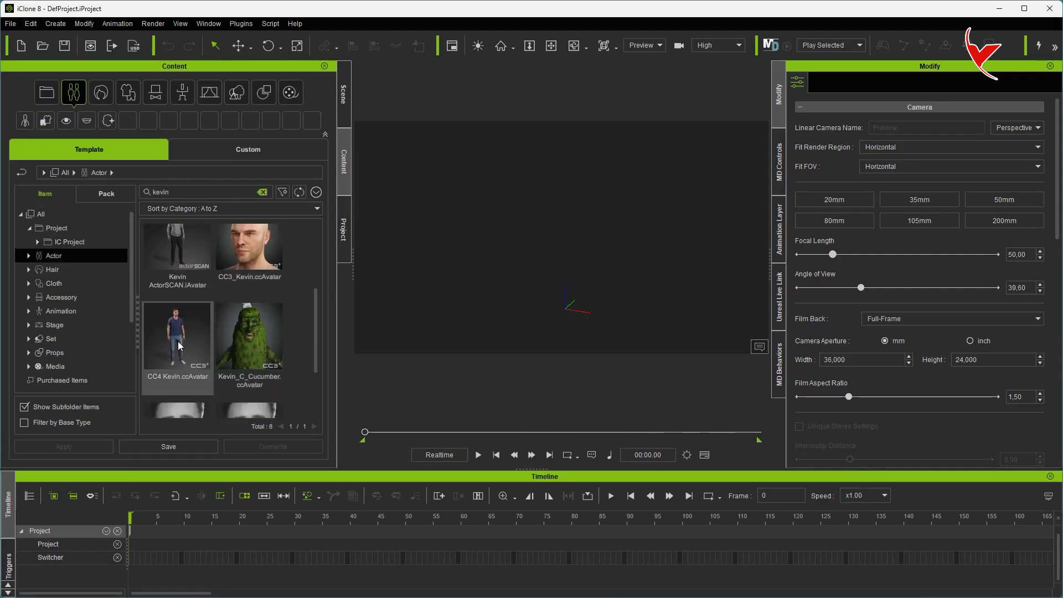
pyautogui.doubleClick(177, 342)
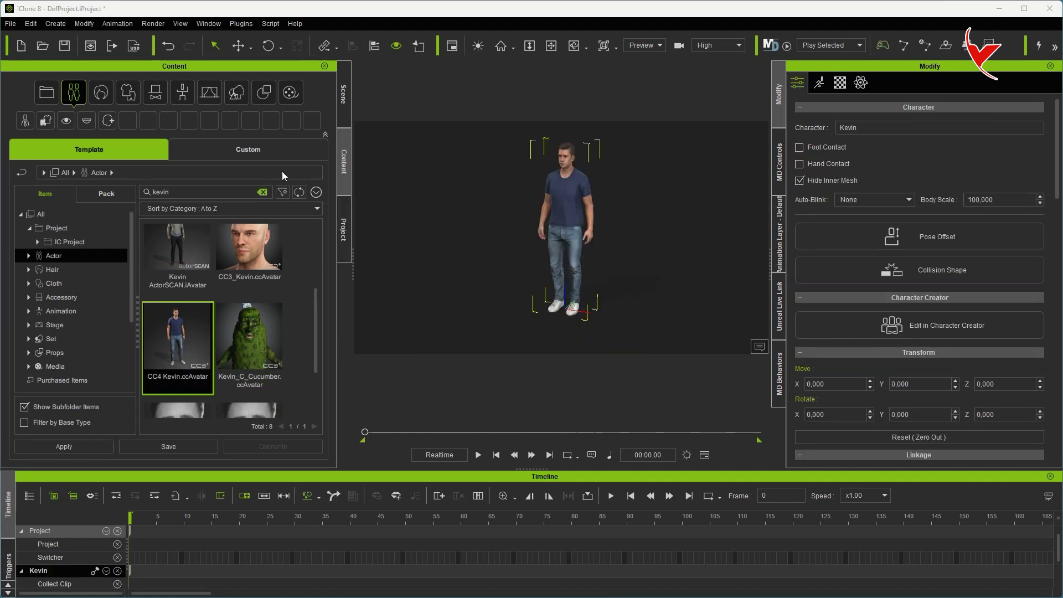
# Step: Show the Custom library's Animation > Motion > Unreal folder contents
pyautogui.click(244, 153)
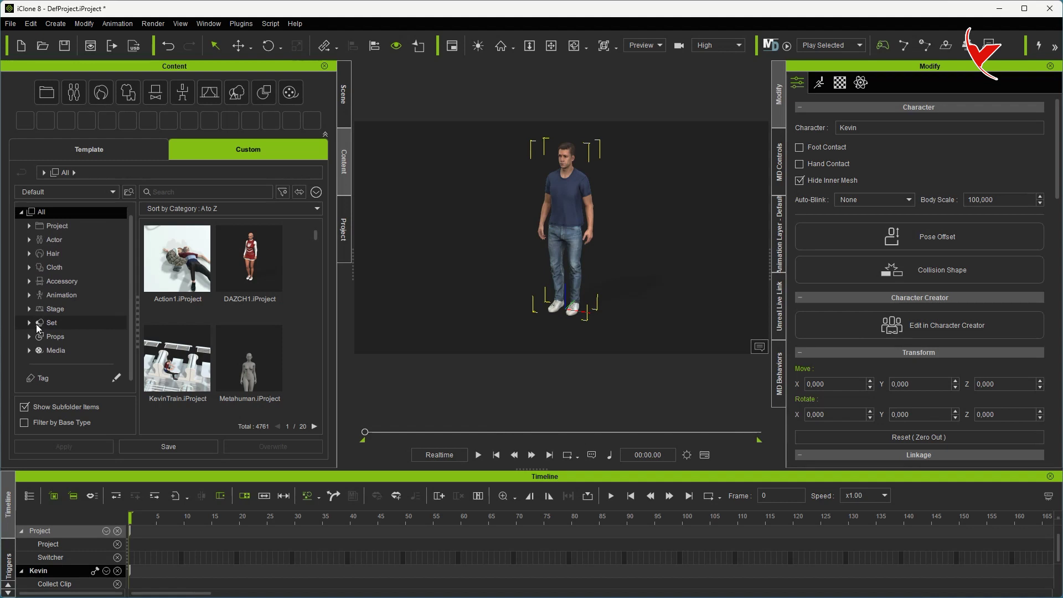
pyautogui.click(30, 296)
pyautogui.scroll(-2, 76, 307)
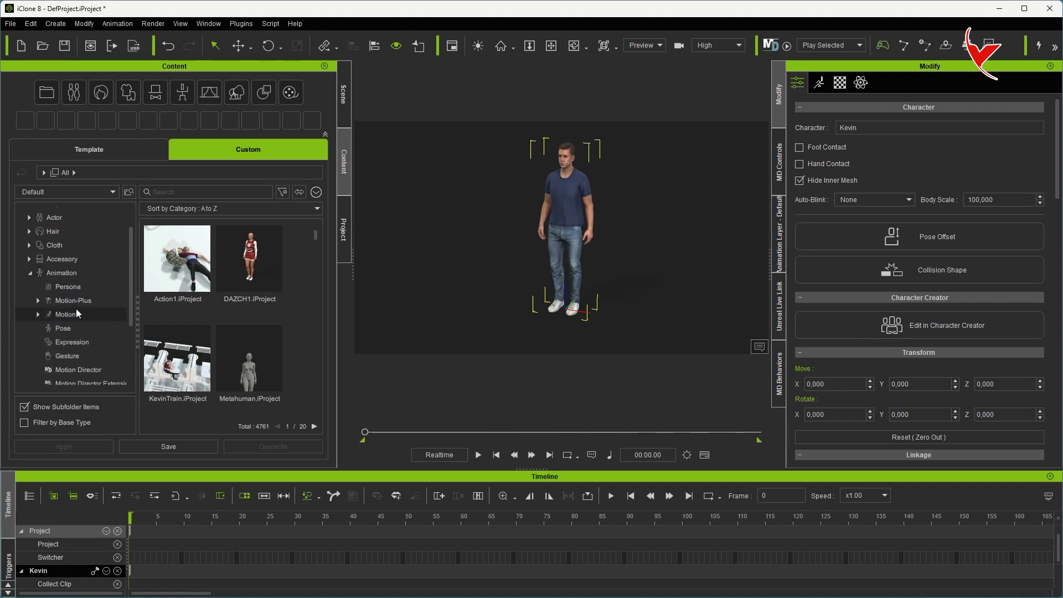
pyautogui.click(36, 314)
pyautogui.scroll(-1, 105, 326)
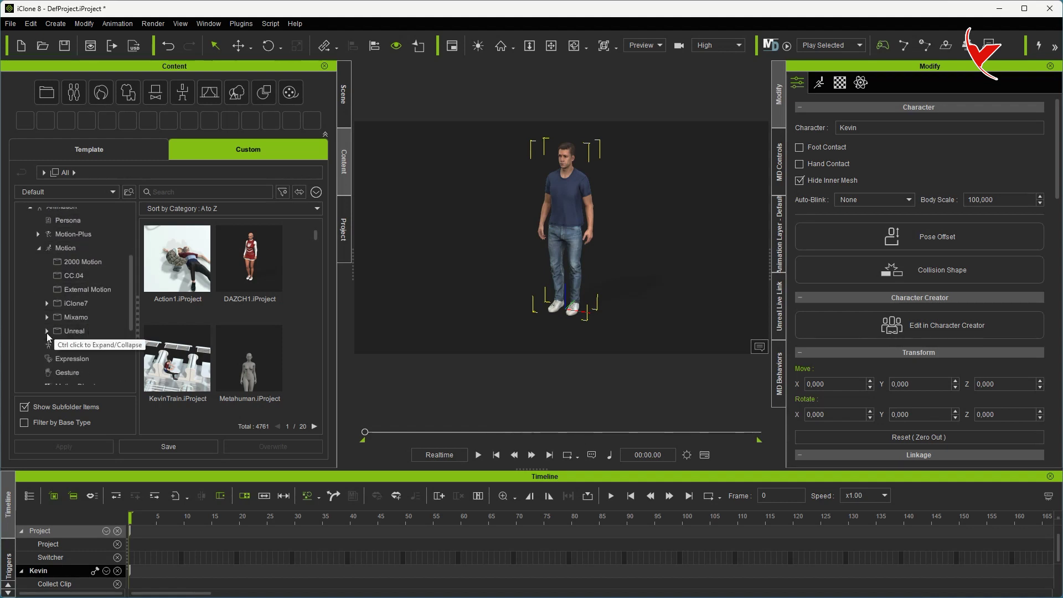
pyautogui.click(47, 332)
pyautogui.click(82, 334)
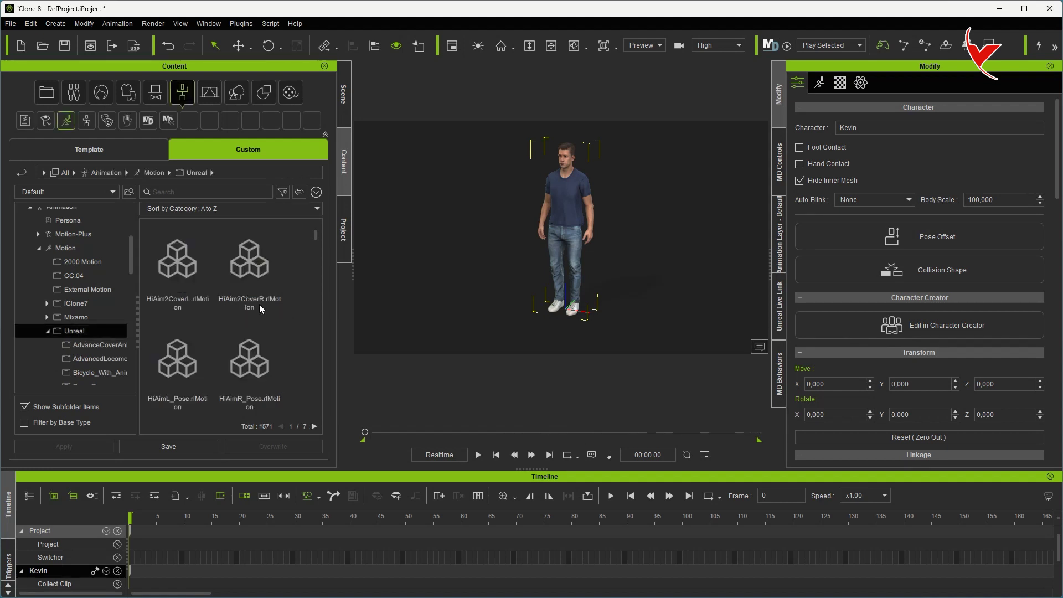
pyautogui.rightClick(310, 256)
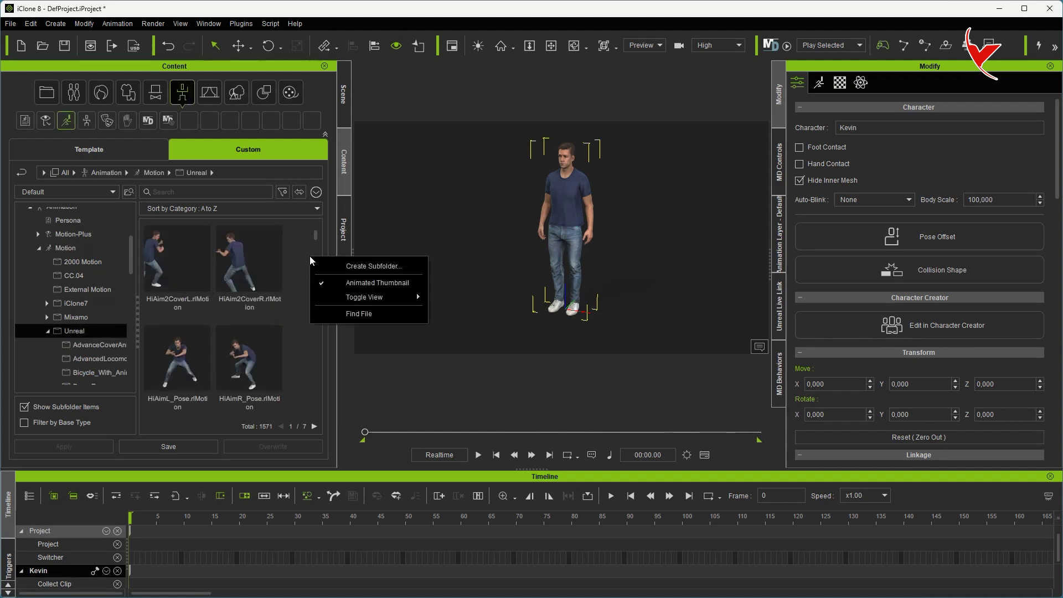
# Step: Create a 'House Anim Pack' subfolder in the Unreal motion folder
pyautogui.click(338, 265)
pyautogui.hotkey('alt', 'Tab')
pyautogui.click(833, 298)
pyautogui.press('F2')
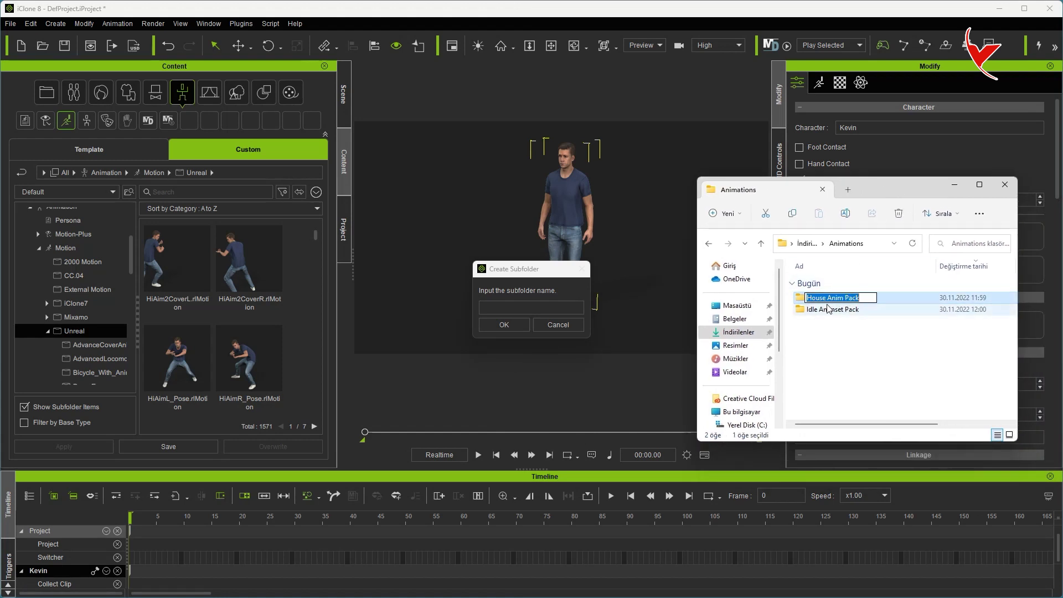
pyautogui.click(536, 306)
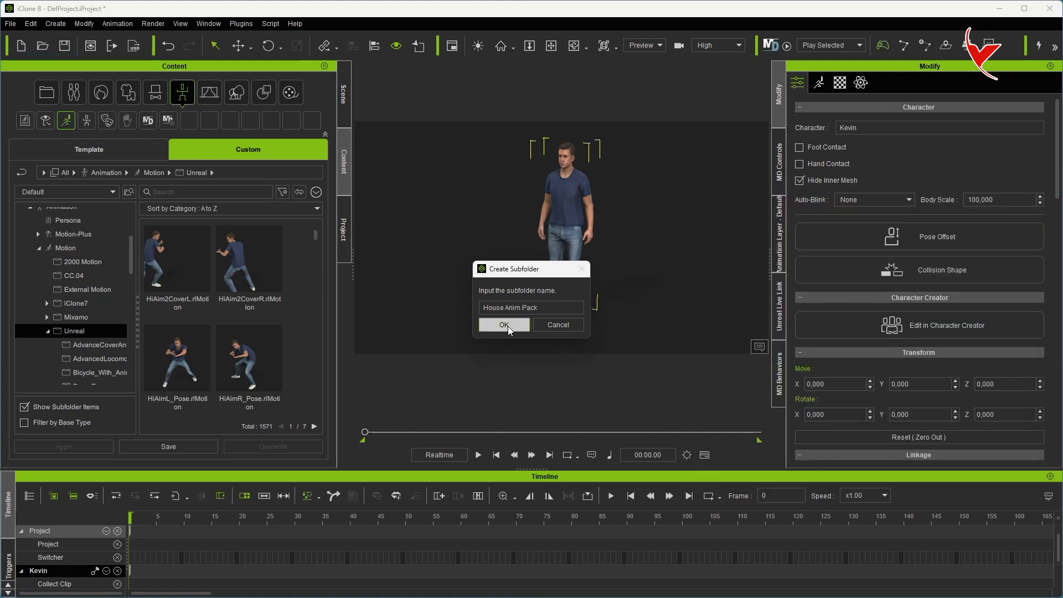
pyautogui.click(505, 325)
# Step: Create an 'Idle Animset Pack' subfolder in the Unreal motion folder
pyautogui.rightClick(303, 265)
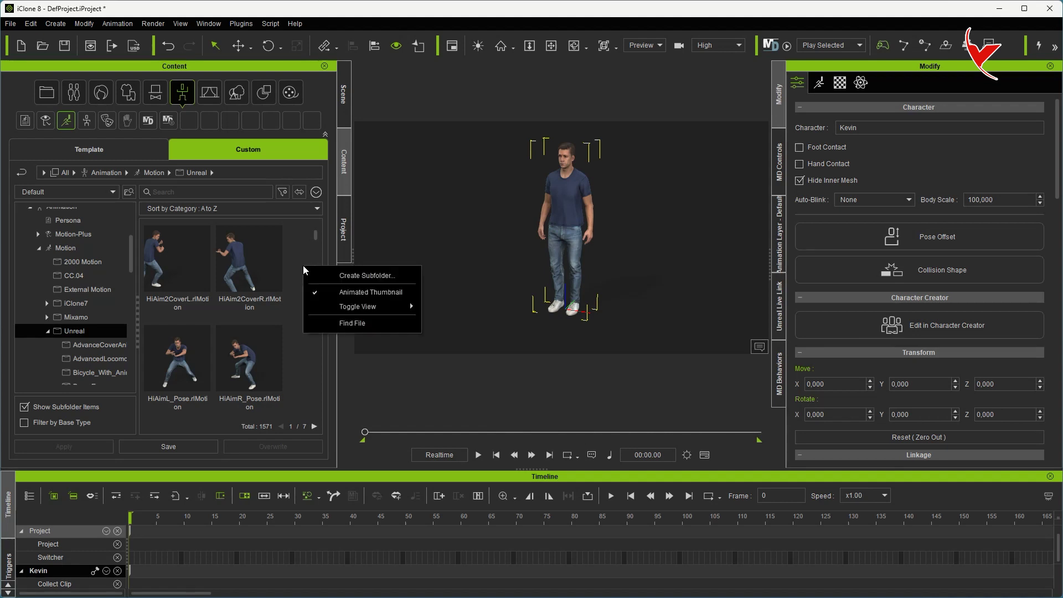
pyautogui.click(343, 273)
pyautogui.hotkey('alt', 'Tab')
pyautogui.click(839, 309)
pyautogui.click(530, 306)
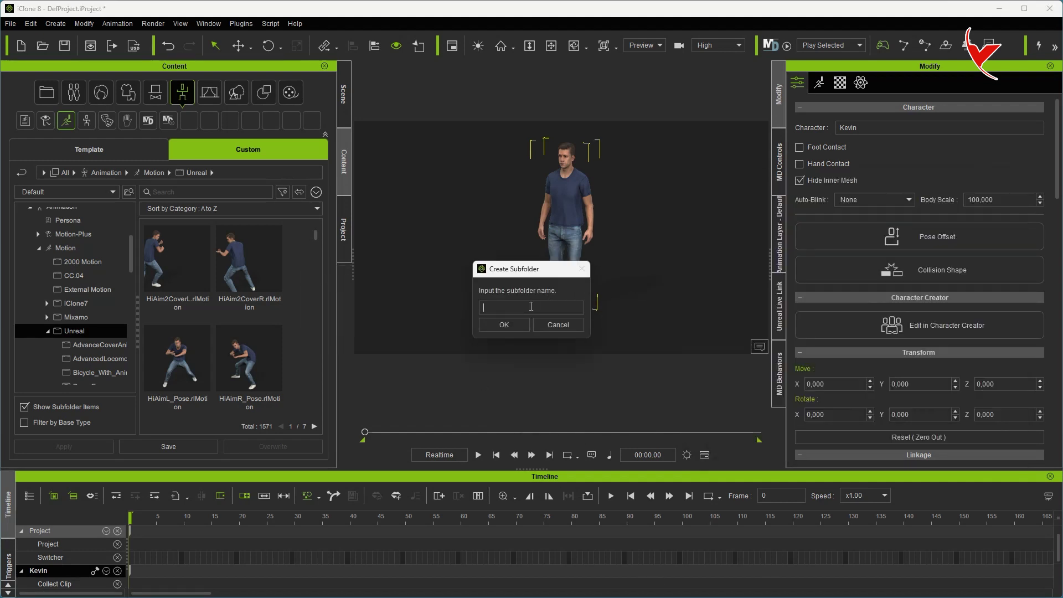
pyautogui.click(512, 325)
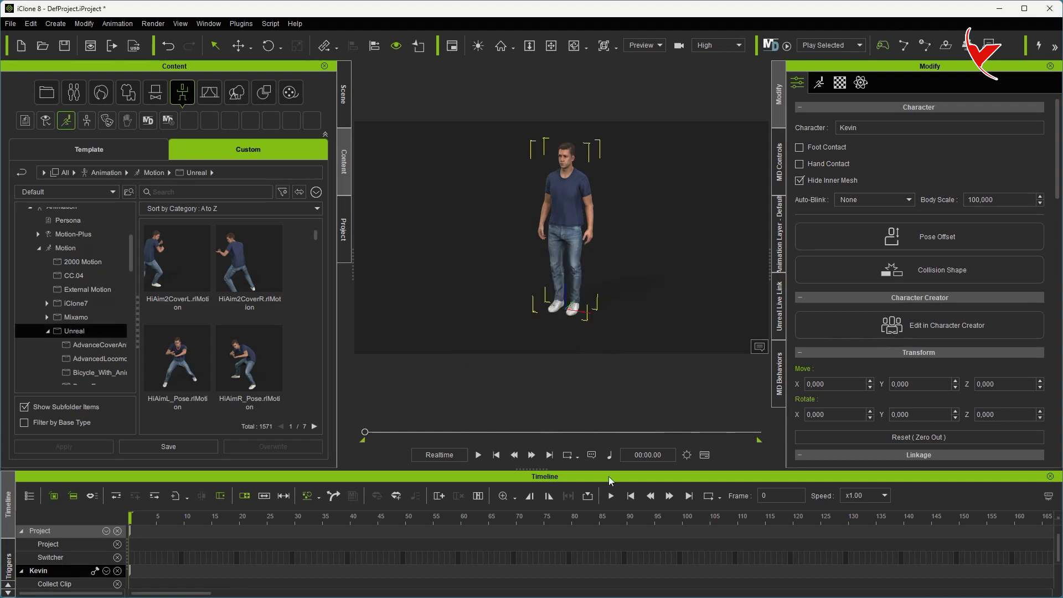
pyautogui.hotkey('alt', 'Tab')
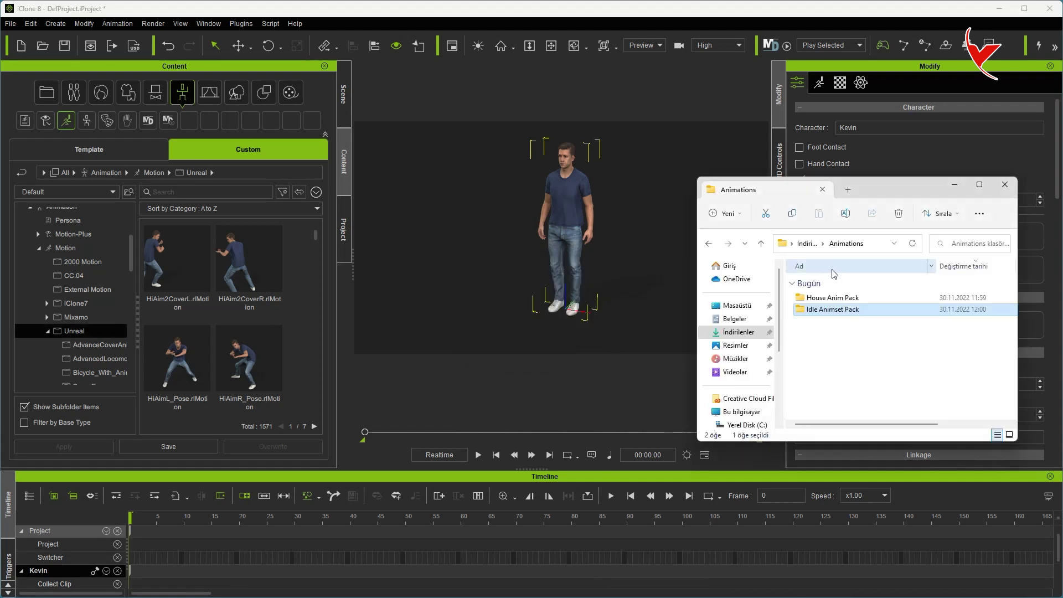
# Step: Import all 30 House Anim Pack FBX files as motions using the Unreal_BaseCharacter profile
pyautogui.doubleClick(852, 298)
pyautogui.click(857, 299)
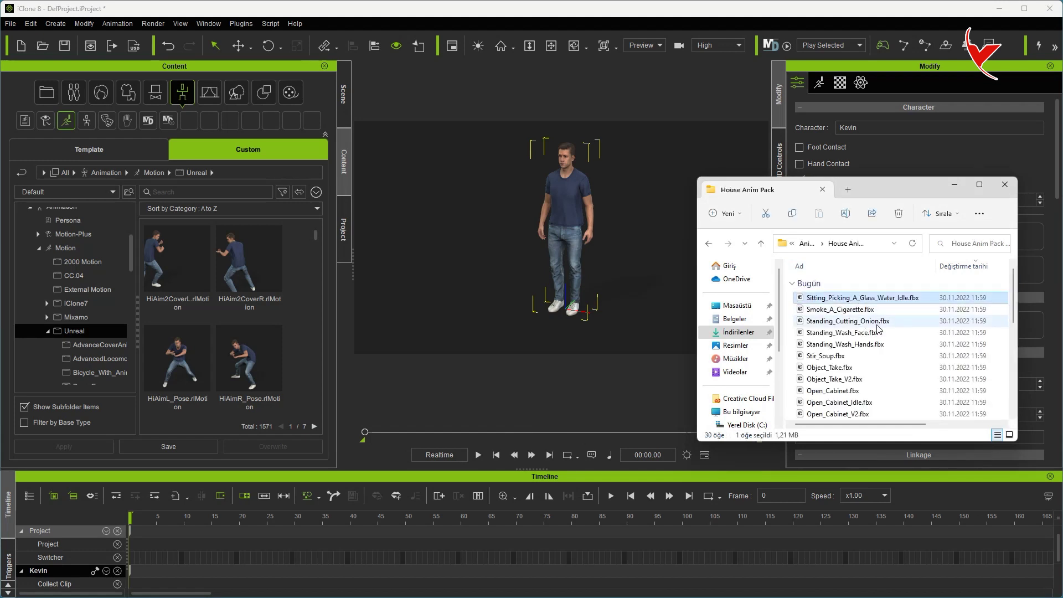
pyautogui.hotkey('ctrl', 'a')
pyautogui.scroll(-1, 853, 360)
pyautogui.moveTo(849, 382); pyautogui.dragTo(556, 228)
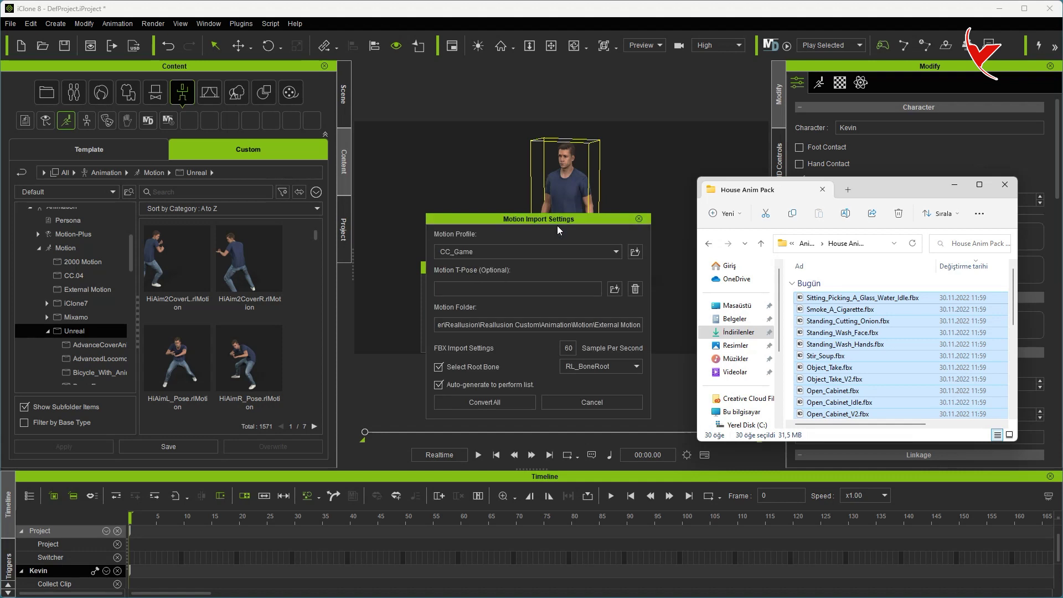
pyautogui.click(536, 251)
pyautogui.click(477, 271)
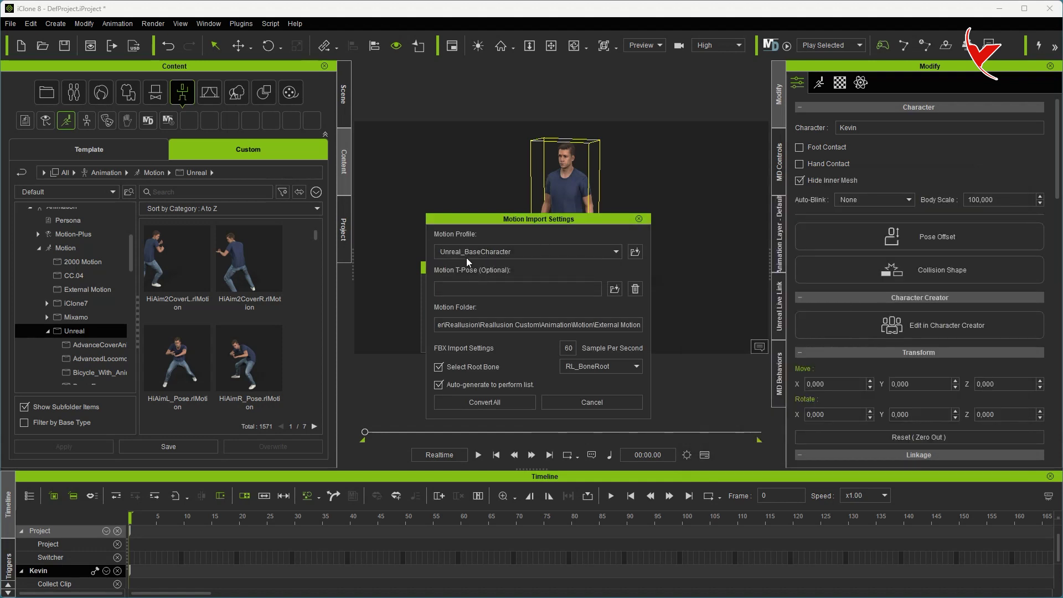
pyautogui.click(490, 400)
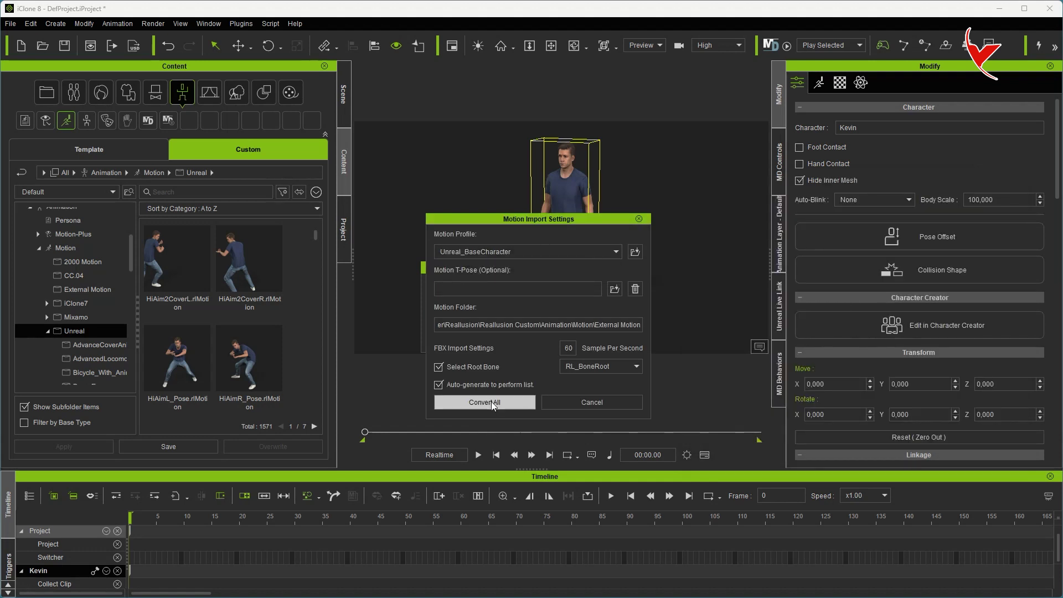
pyautogui.click(955, 188)
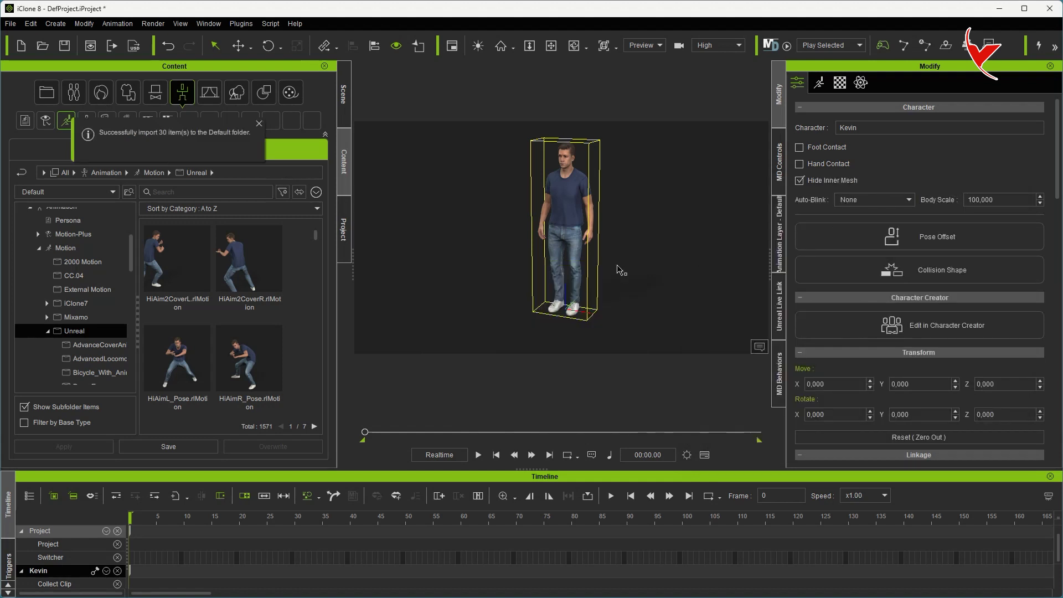
# Step: Move the 30 motions from External Motion into the Unreal/House Anim Pack subfolder
pyautogui.click(89, 291)
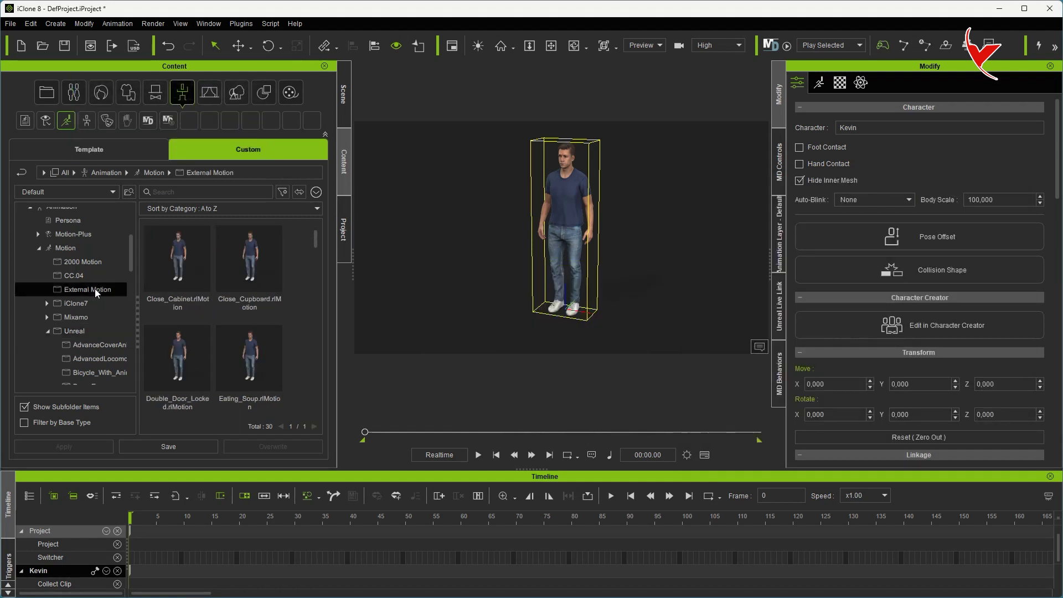
pyautogui.click(179, 261)
pyautogui.scroll(-10, 304, 387)
pyautogui.keyDown('shift'); pyautogui.click(251, 359); pyautogui.keyUp('shift')
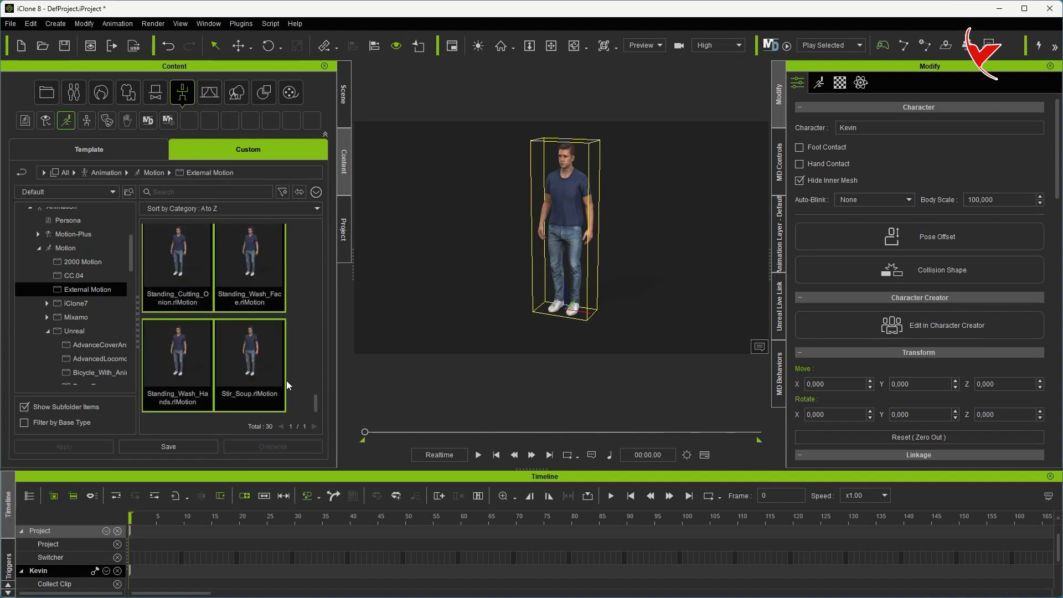
pyautogui.moveTo(133, 250)
pyautogui.mouseDown()
pyautogui.moveTo(125, 310)
pyautogui.moveTo(102, 333)
pyautogui.moveTo(112, 344)
pyautogui.moveTo(98, 344)
pyautogui.mouseUp()
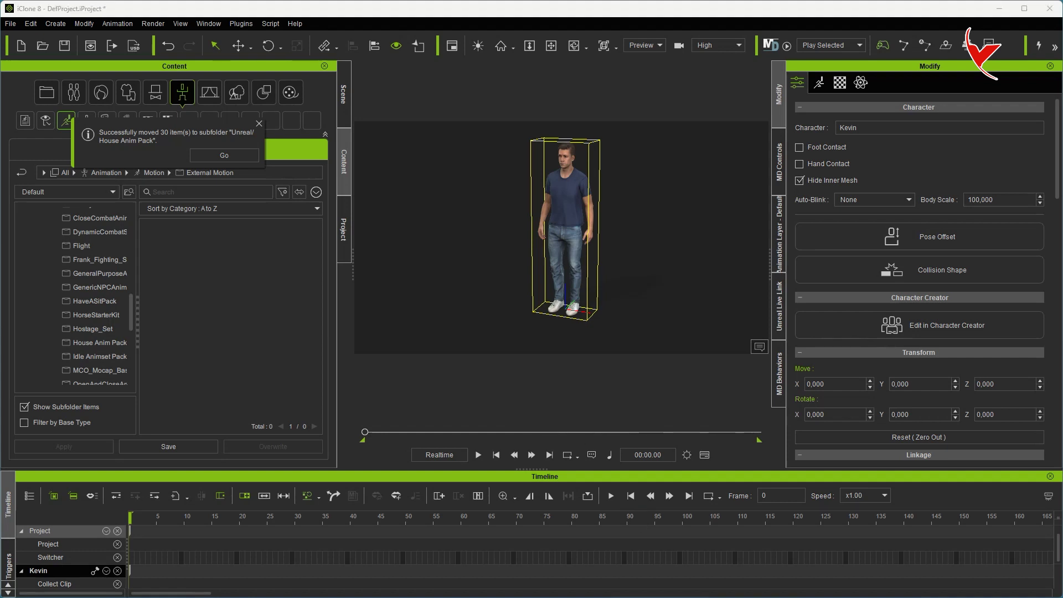
pyautogui.hotkey('alt', 'Tab')
pyautogui.click(811, 244)
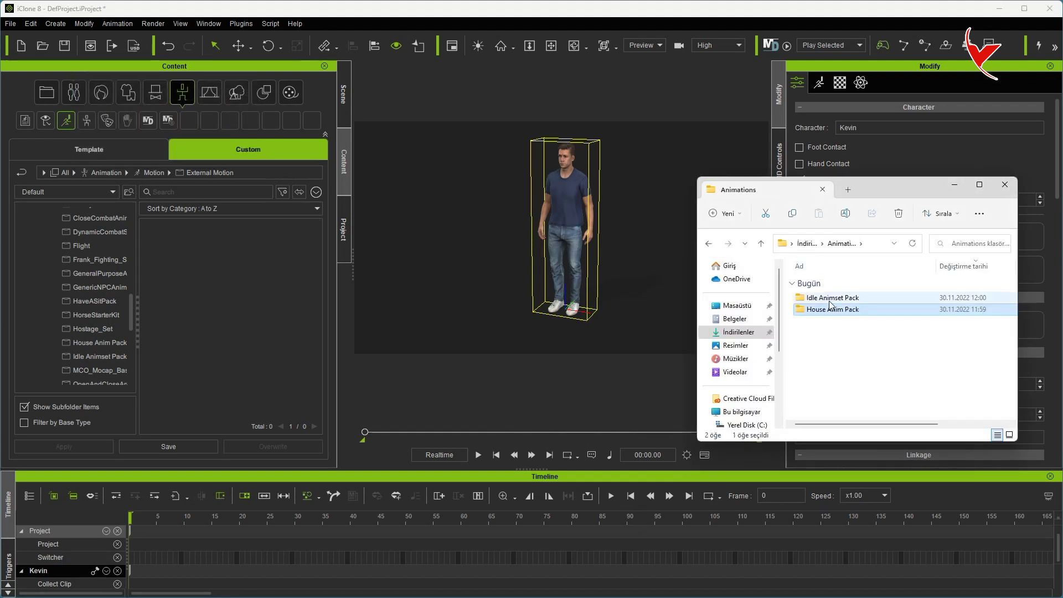
# Step: Import all 36 Idle Animset Pack FBX files as motions with the Unreal_BaseCharacter profile
pyautogui.doubleClick(829, 299)
pyautogui.hotkey('ctrl', 'a')
pyautogui.moveTo(835, 307)
pyautogui.mouseDown()
pyautogui.moveTo(557, 234)
pyautogui.moveTo(557, 218)
pyautogui.mouseUp()
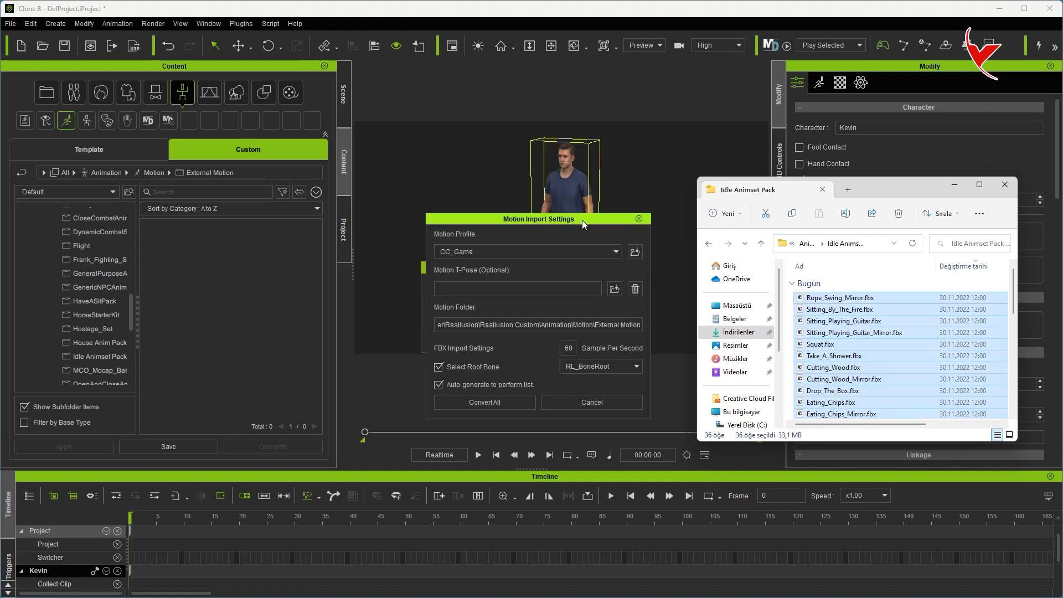
pyautogui.click(507, 252)
pyautogui.click(483, 274)
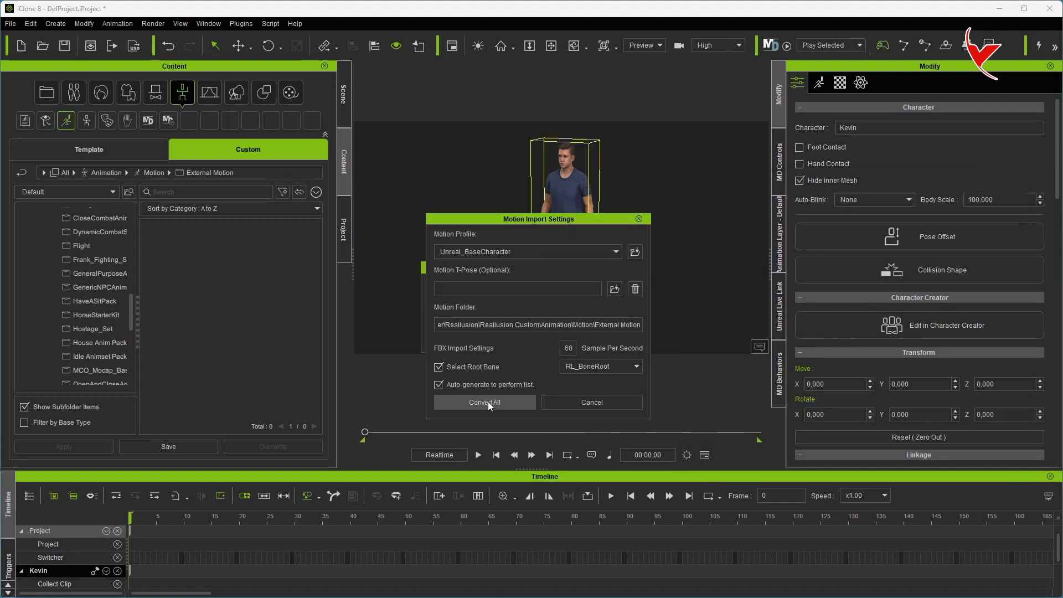
pyautogui.click(488, 401)
pyautogui.click(1015, 181)
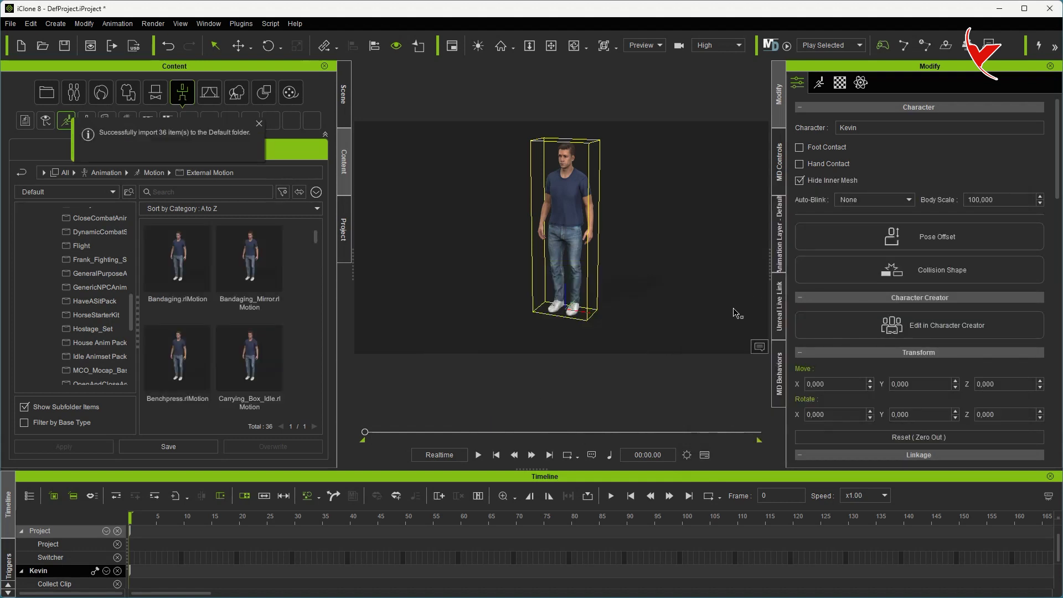
pyautogui.click(173, 254)
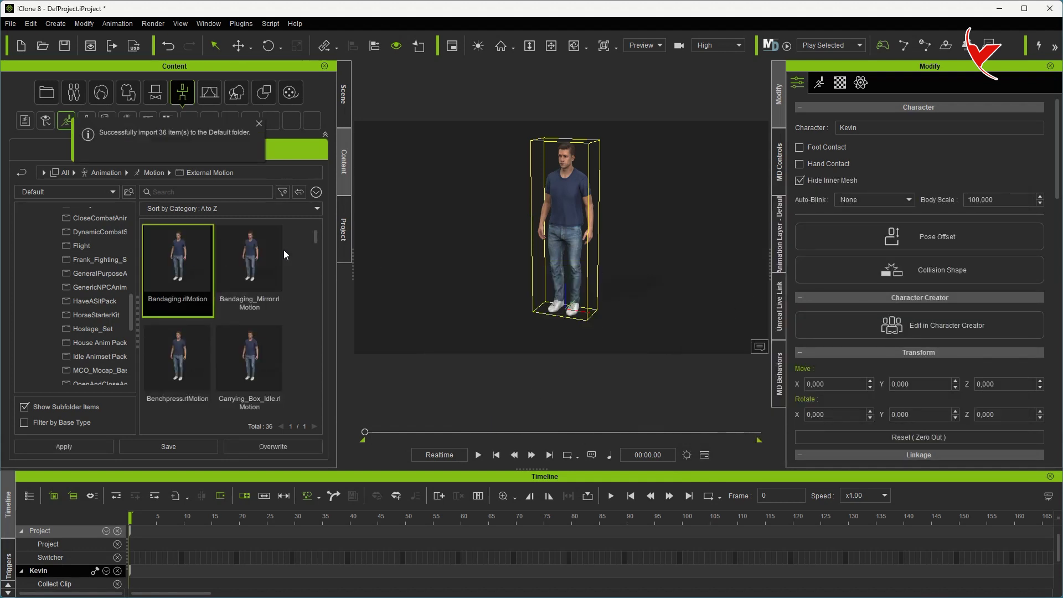
# Step: Move all 36 idle motions from External Motion into the Unreal/Idle Animset Pack subfolder
pyautogui.moveTo(317, 236); pyautogui.dragTo(307, 404)
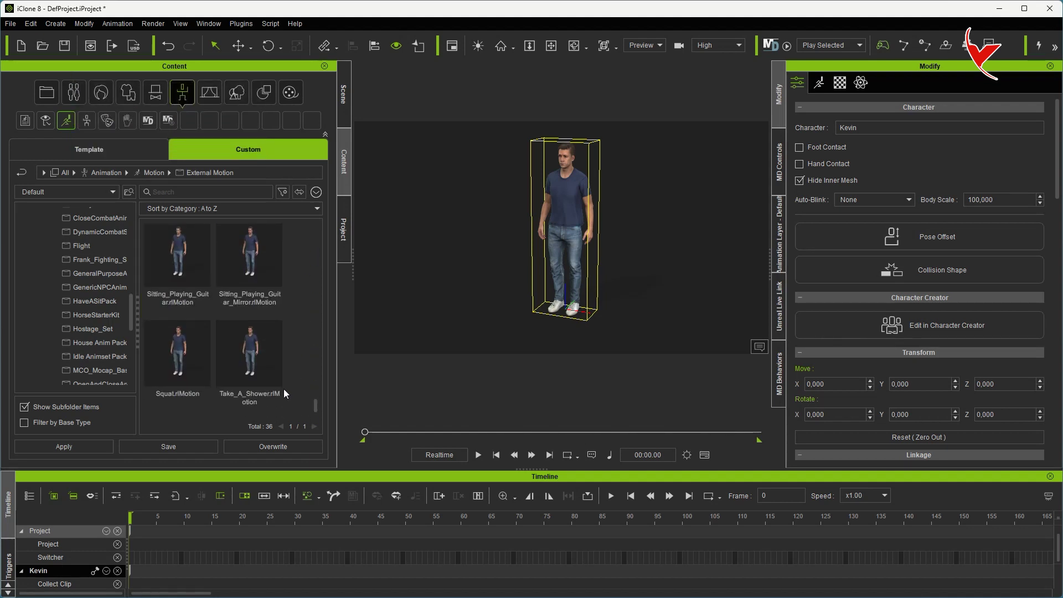
pyautogui.keyDown('shift'); pyautogui.click(246, 359); pyautogui.keyUp('shift')
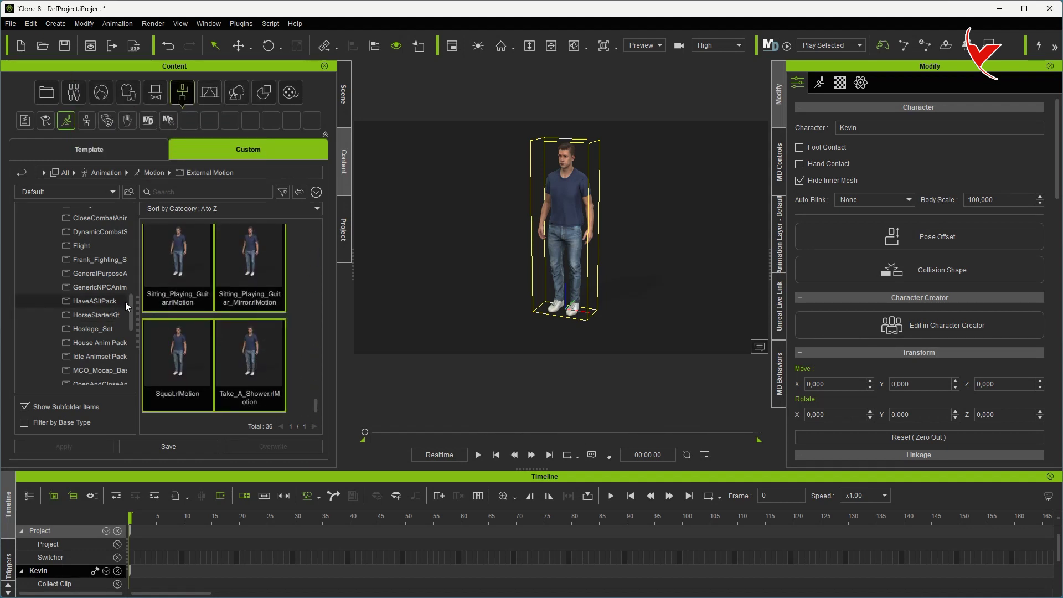
pyautogui.scroll(-2, 130, 307)
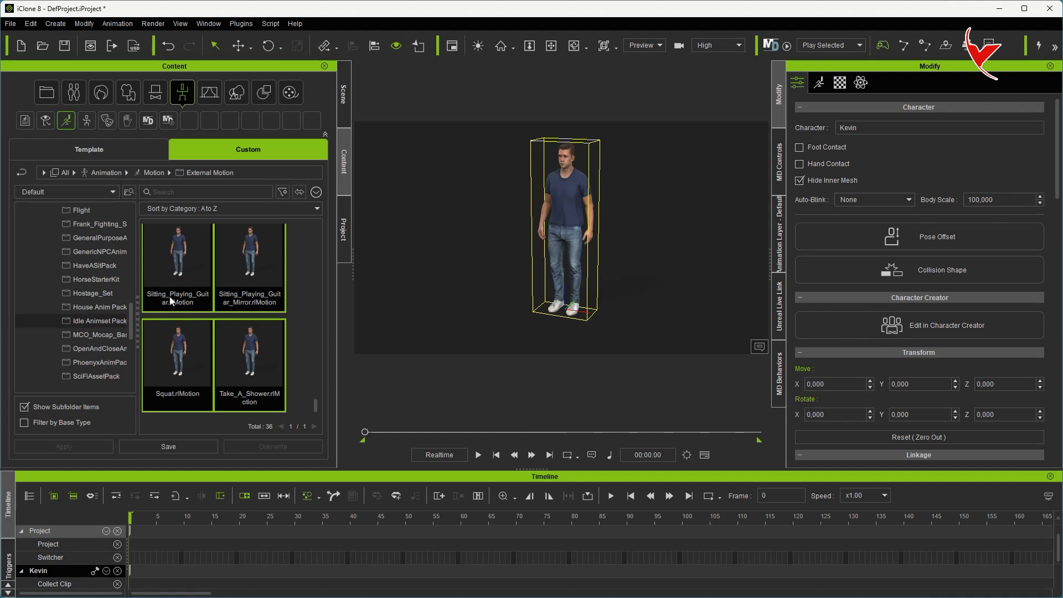
pyautogui.moveTo(170, 267); pyautogui.dragTo(104, 325)
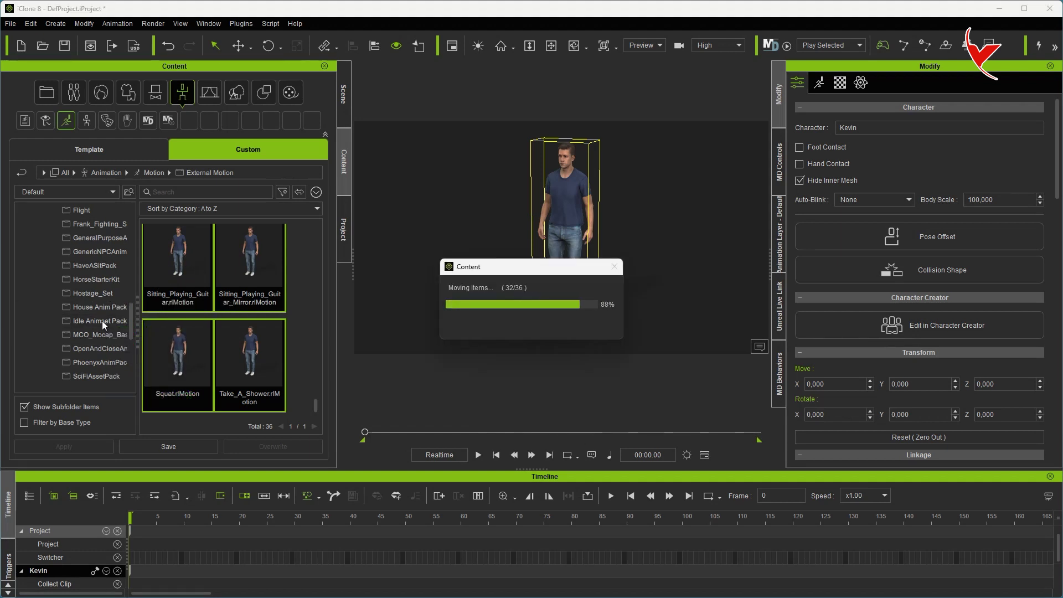
pyautogui.click(98, 308)
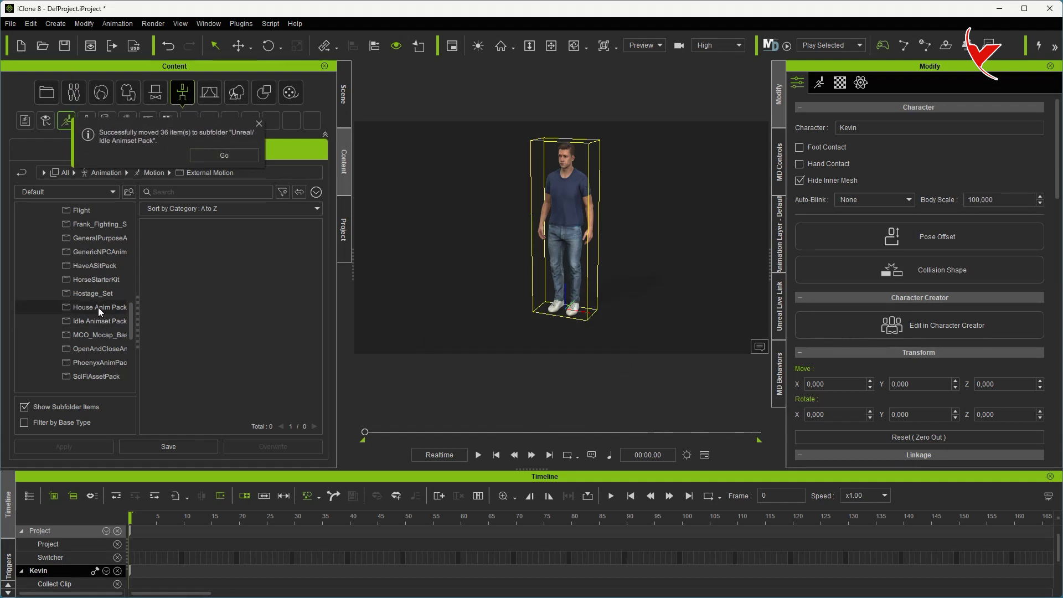
pyautogui.doubleClick(178, 267)
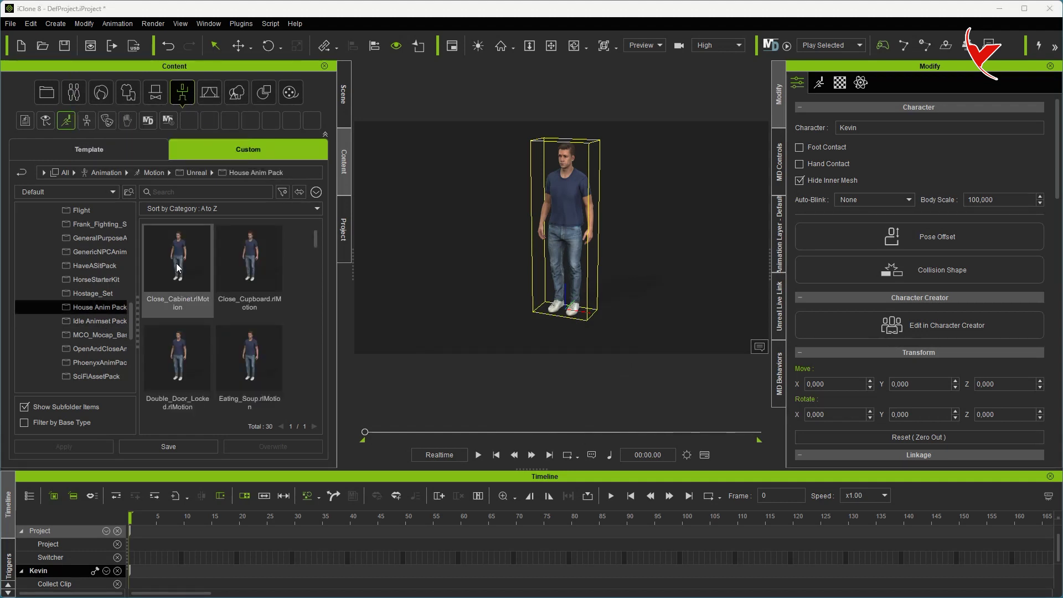
# Step: Preview Close_Cabinet on Kevin and capture its crouching pose as the library thumbnail
pyautogui.click(479, 456)
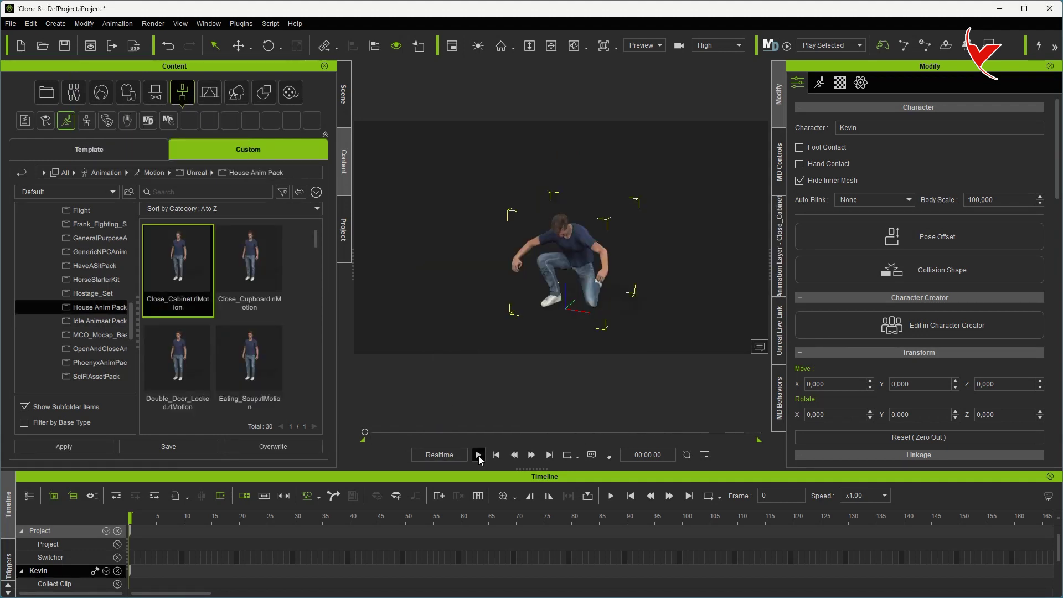
pyautogui.click(496, 455)
pyautogui.moveTo(364, 432)
pyautogui.mouseDown()
pyautogui.moveTo(421, 431)
pyautogui.moveTo(408, 432)
pyautogui.mouseUp()
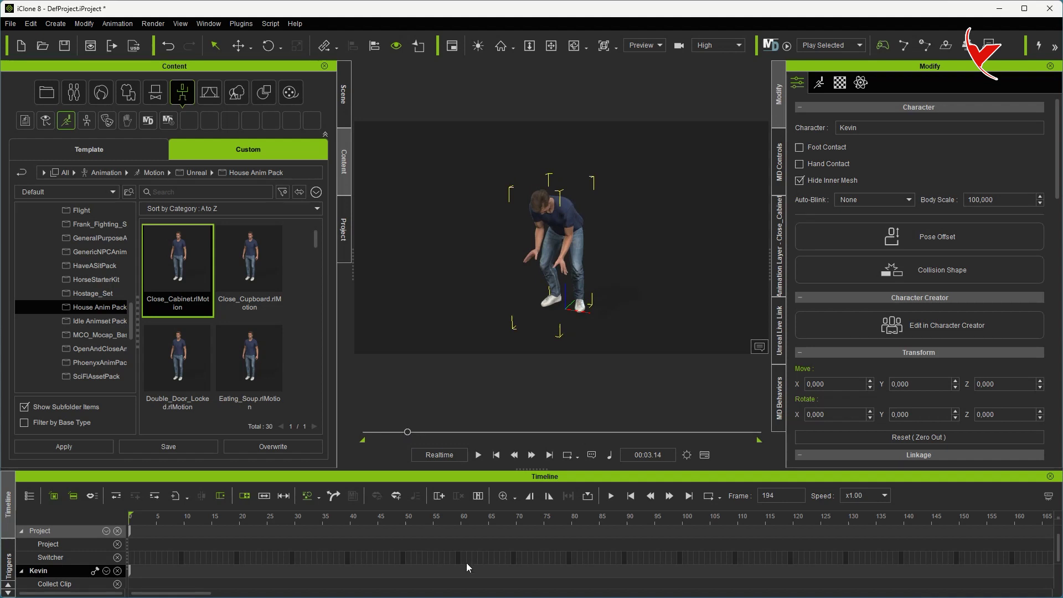
pyautogui.scroll(-2, 466, 563)
pyautogui.scroll(-3, 465, 563)
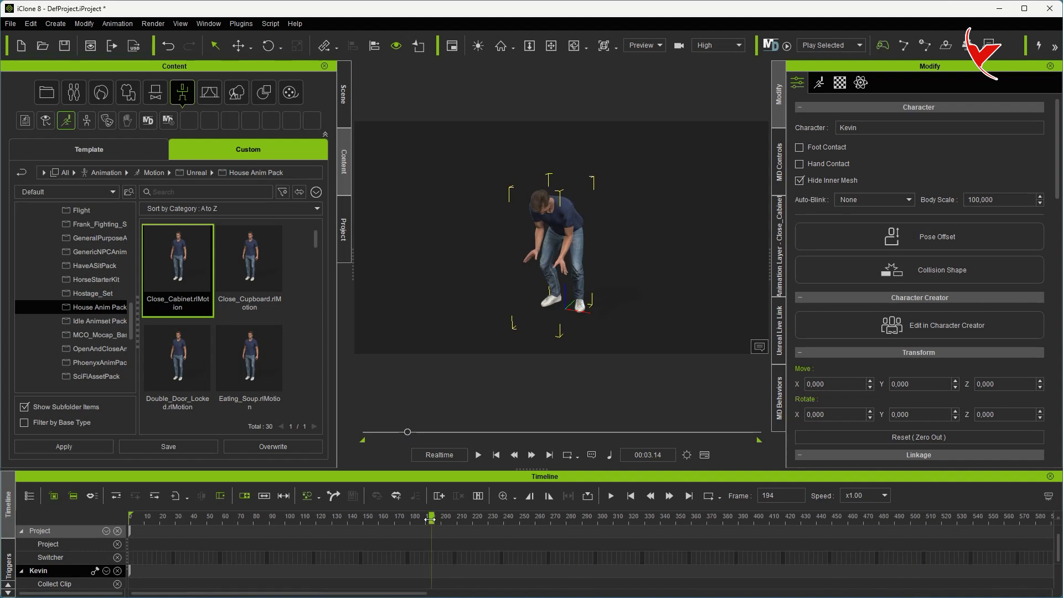
pyautogui.moveTo(430, 518); pyautogui.dragTo(315, 519)
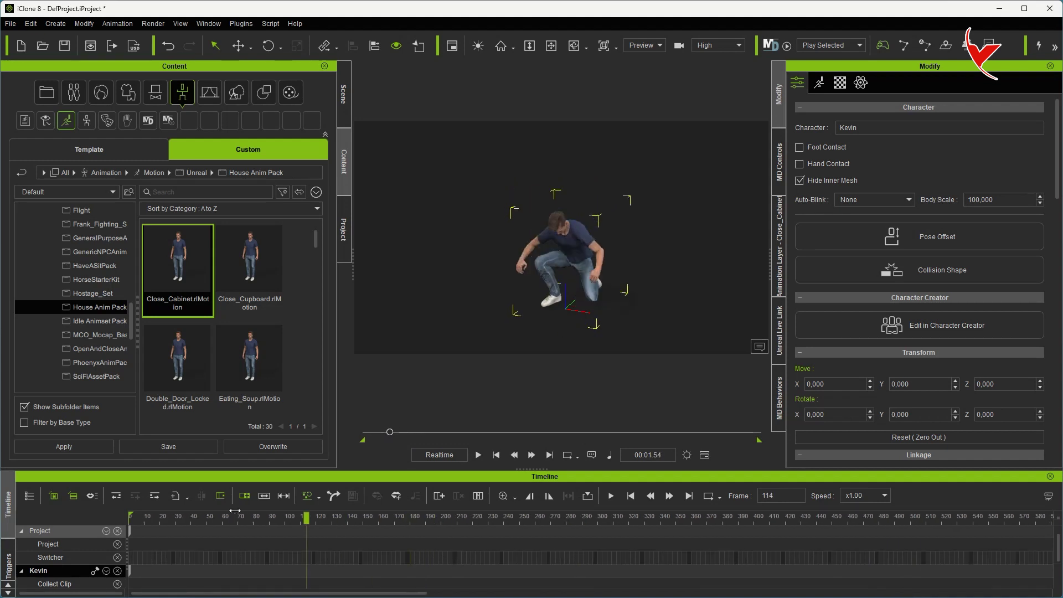
pyautogui.click(476, 455)
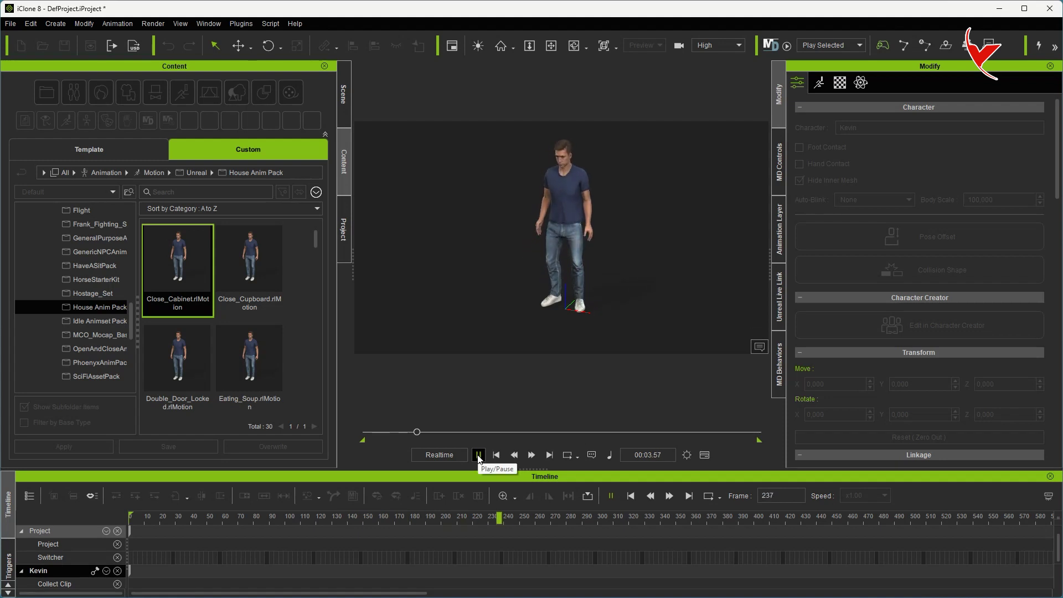
pyautogui.click(496, 455)
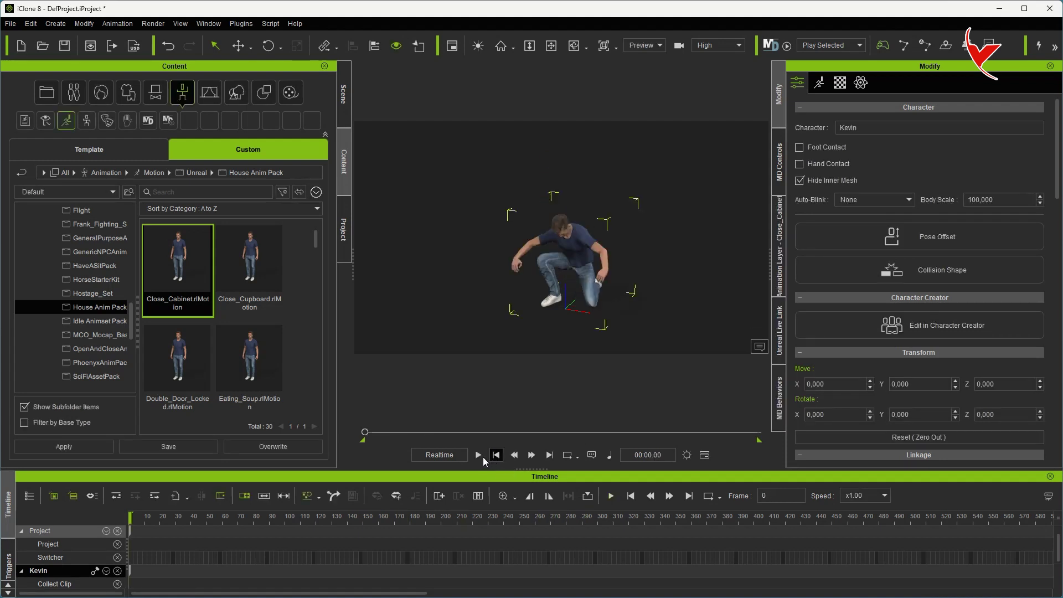
pyautogui.rightClick(163, 285)
pyautogui.click(183, 397)
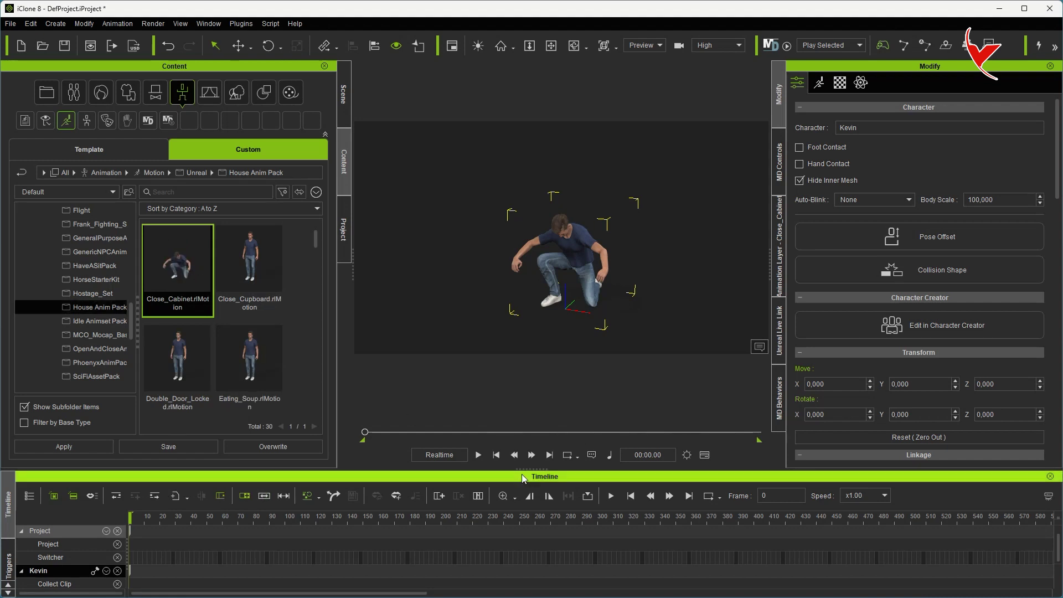
# Step: Apply Close_Cupboard to Kevin, play it, and scrub back to a crouching frame
pyautogui.doubleClick(240, 263)
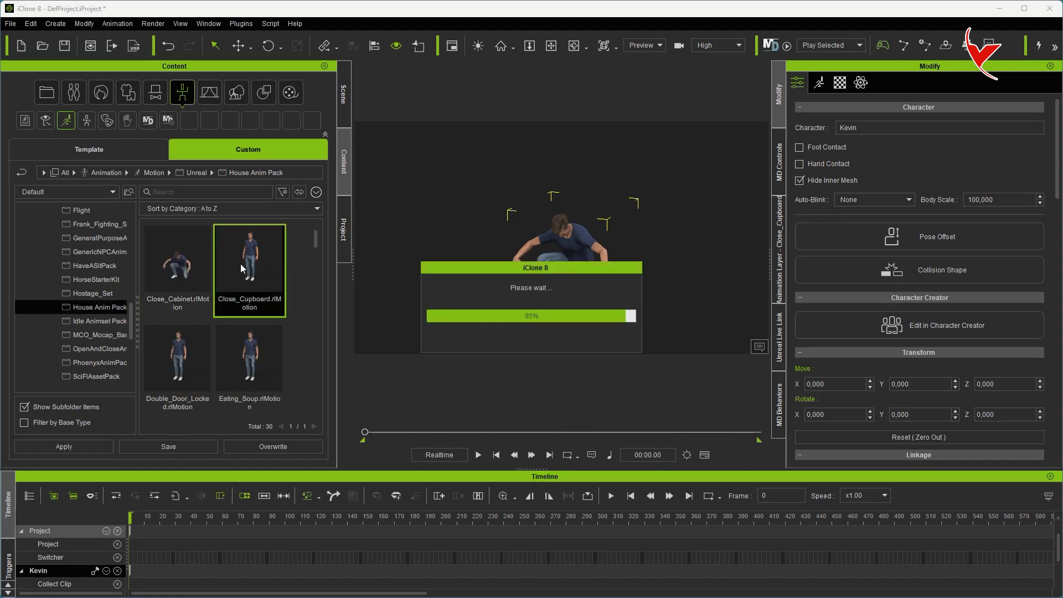
pyautogui.click(478, 455)
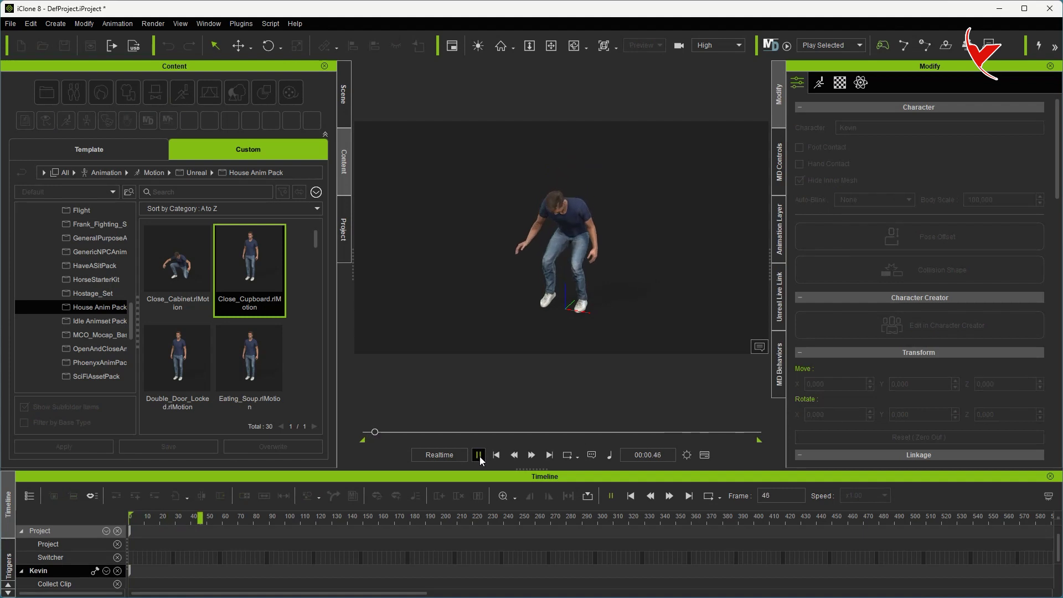
pyautogui.press('space')
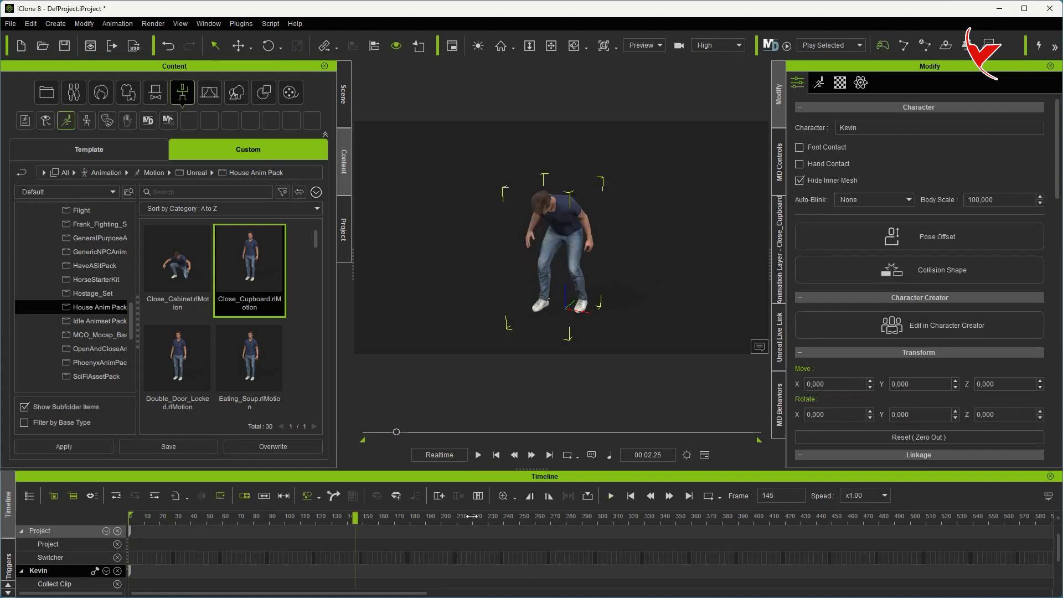
pyautogui.moveTo(289, 512); pyautogui.dragTo(235, 516)
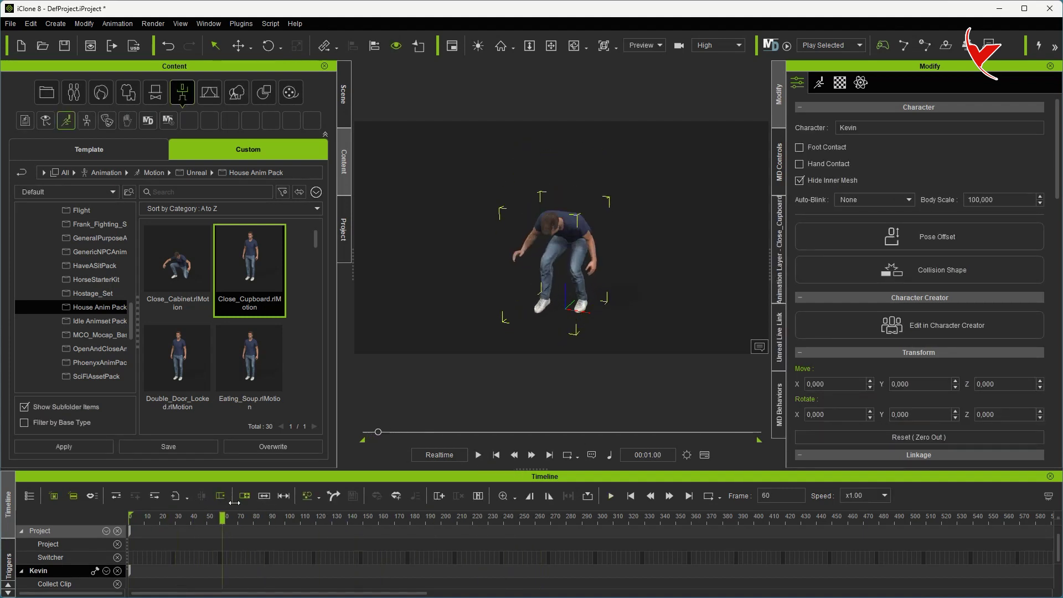
# Step: Capture Close_Cupboard's crouching pose as its thumbnail and reset the timeline to the start
pyautogui.rightClick(255, 279)
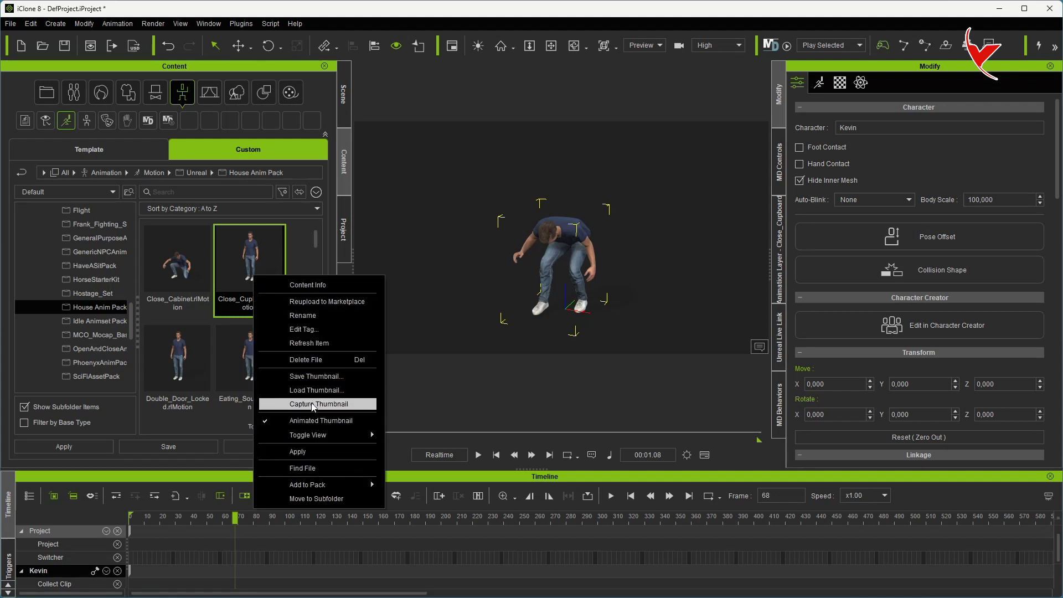
pyautogui.click(299, 405)
pyautogui.scroll(-1, 257, 334)
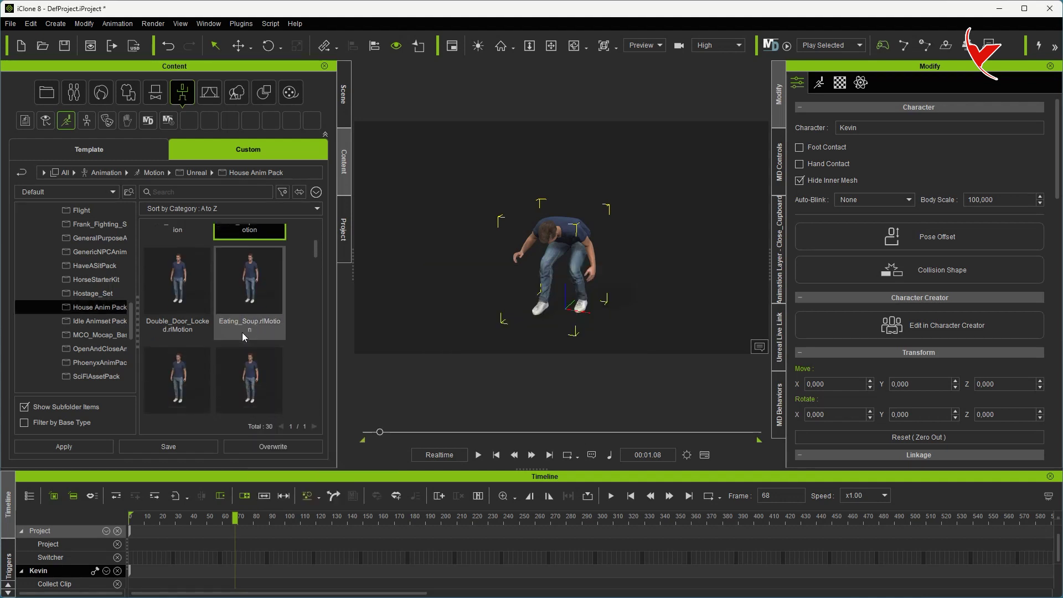
pyautogui.click(496, 454)
# Step: Preview the Double_Door_Locked motion on the character, pausing at a mid-motion pose
pyautogui.doubleClick(189, 308)
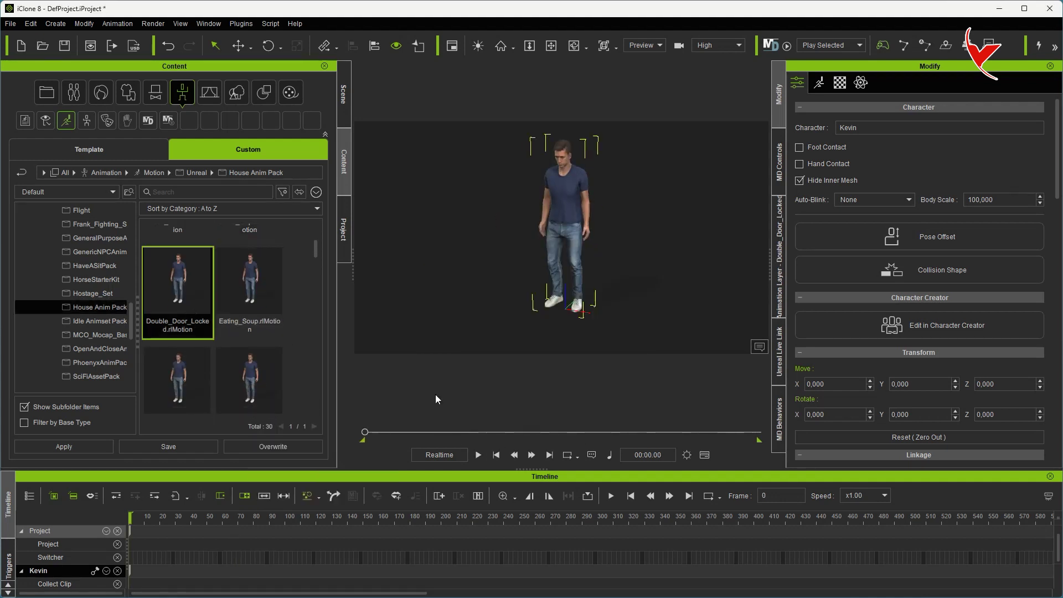
pyautogui.click(477, 454)
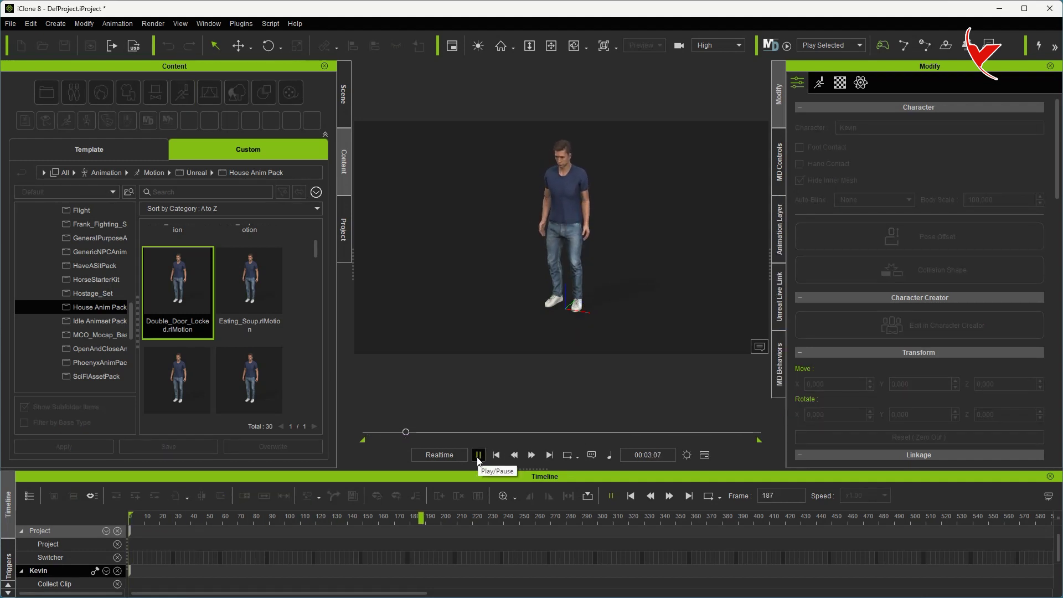
pyautogui.press('space')
pyautogui.click(292, 519)
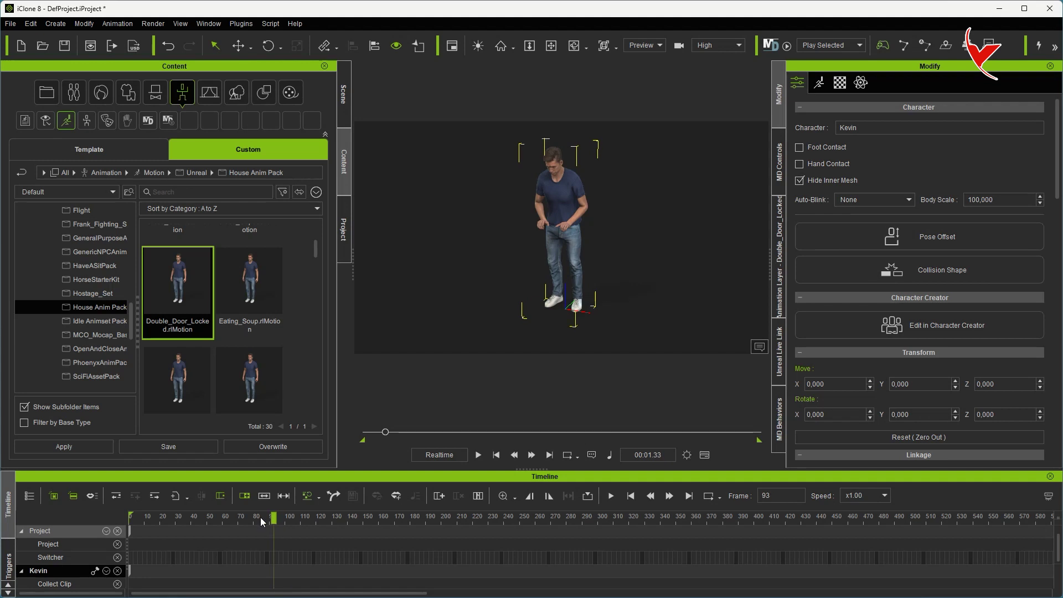
# Step: Use Double_Door_Locked's options menu, apply Object_Inspect, then open the 36-motion Idle Animset Pack folder
pyautogui.rightClick(209, 284)
pyautogui.click(243, 409)
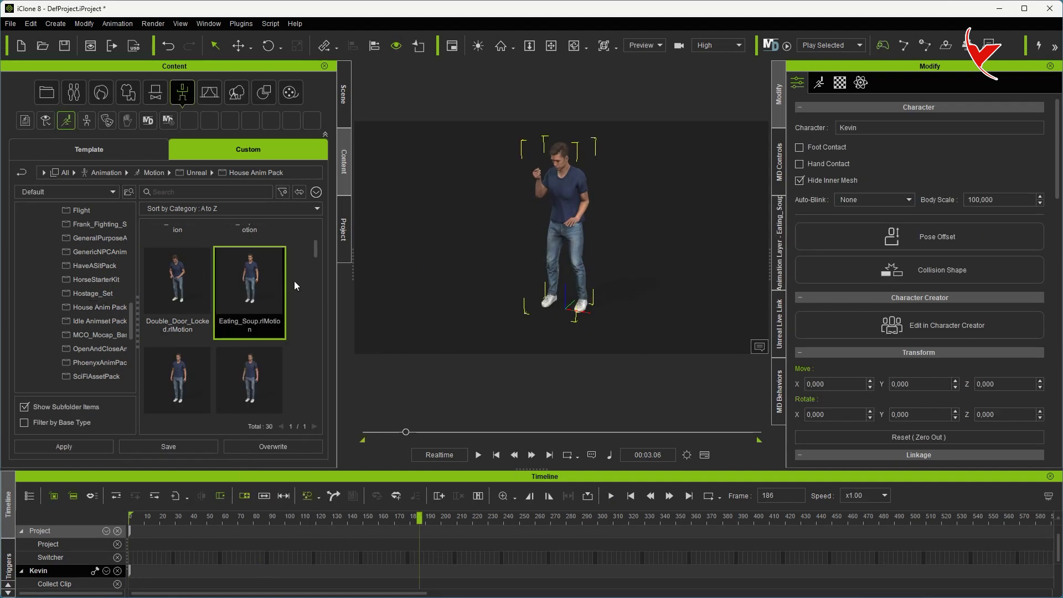
pyautogui.click(478, 455)
pyautogui.click(406, 433)
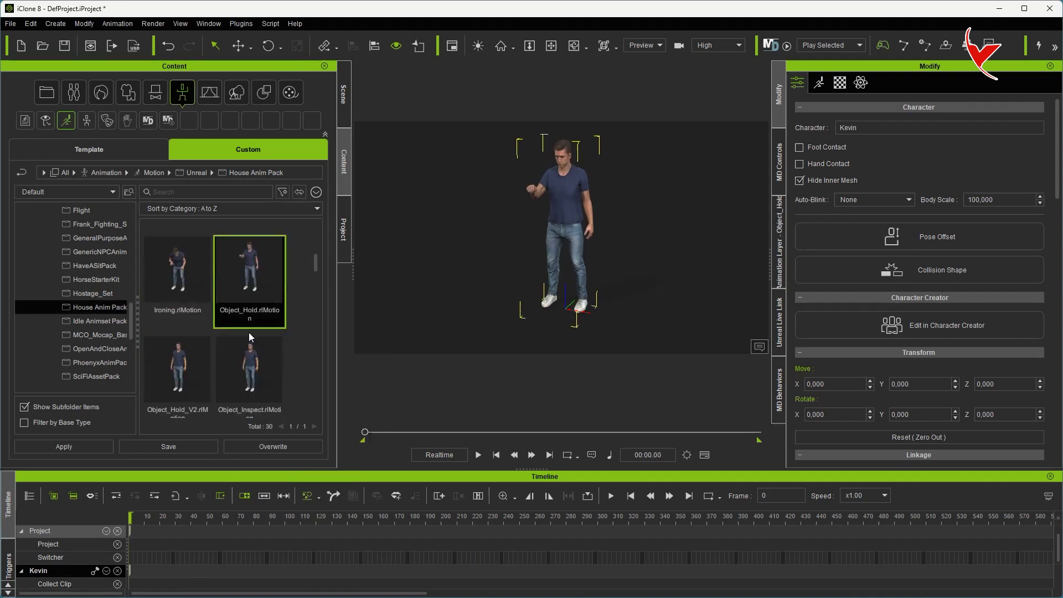
pyautogui.doubleClick(251, 354)
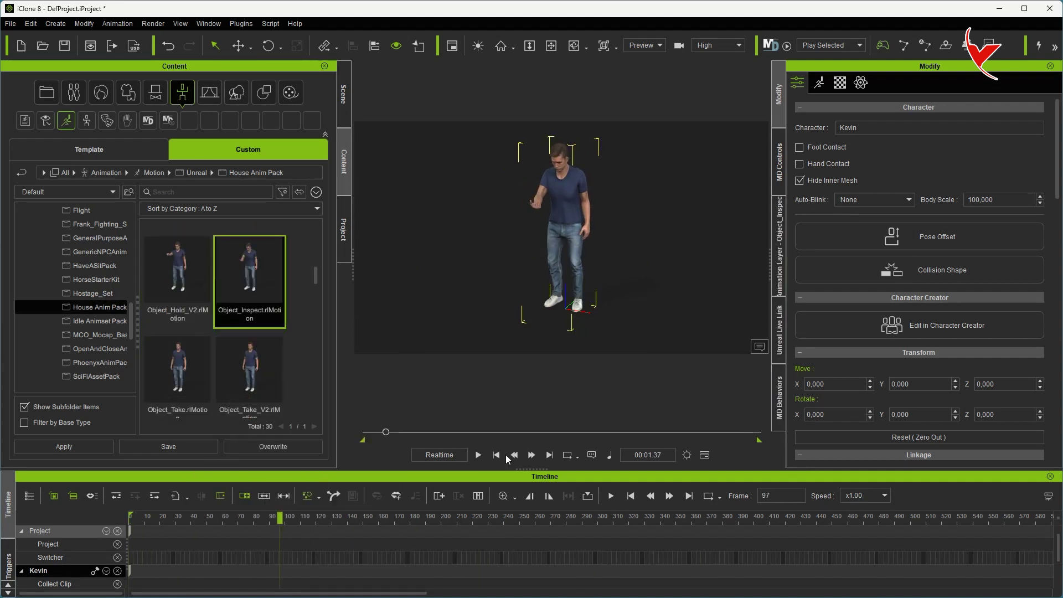
pyautogui.click(99, 321)
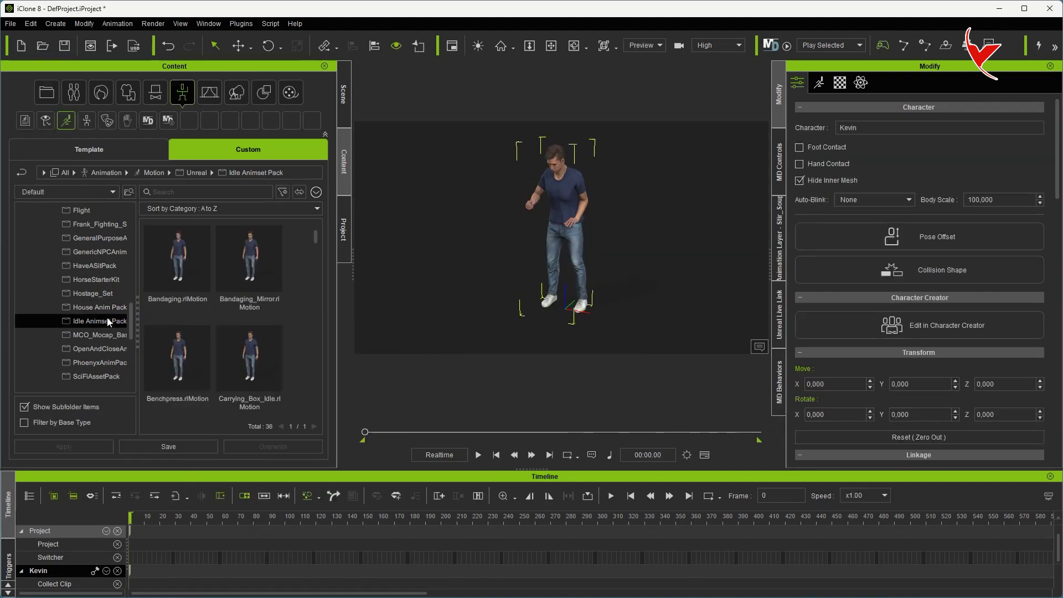
# Step: Apply Bandaging, pause at a kneeling pose, and capture it as Bandaging's thumbnail
pyautogui.doubleClick(178, 267)
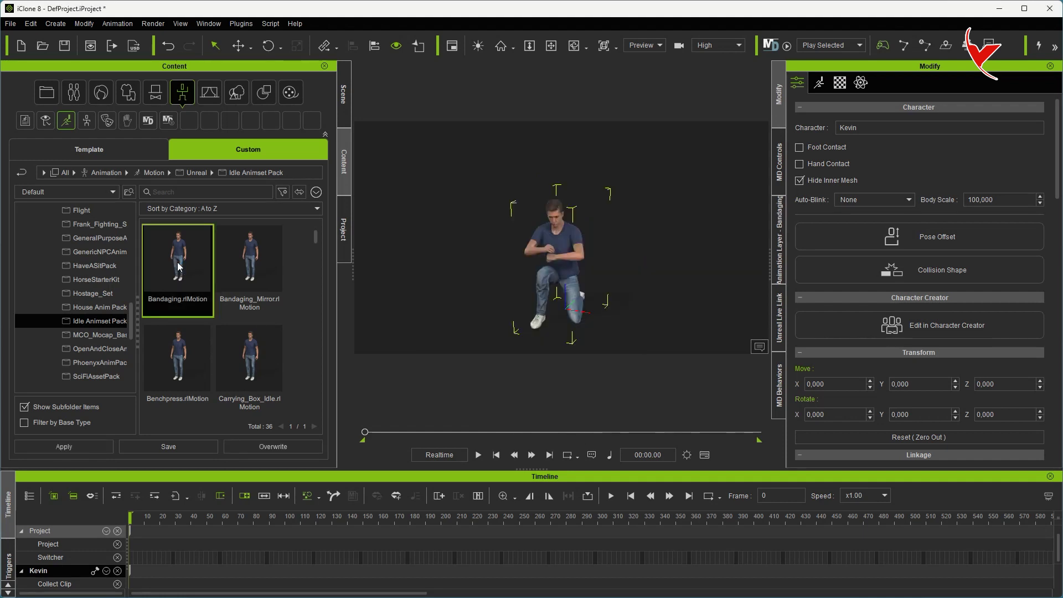
pyautogui.click(476, 455)
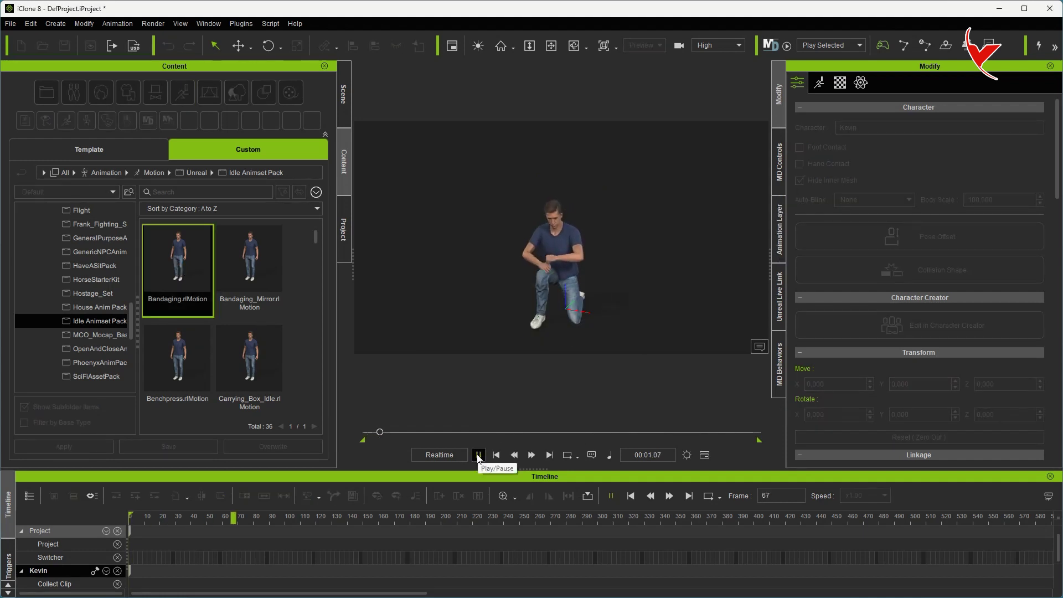
pyautogui.click(479, 458)
pyautogui.rightClick(170, 271)
pyautogui.click(210, 399)
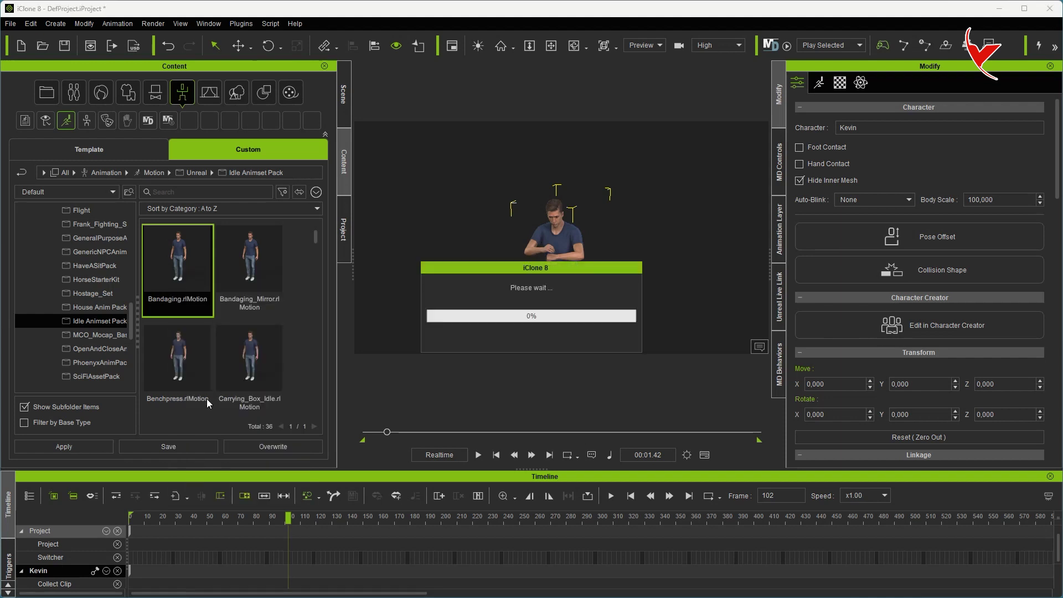
# Step: Apply Bandaging_Mirror, stop at its kneeling pose, and capture it as the thumbnail
pyautogui.click(497, 458)
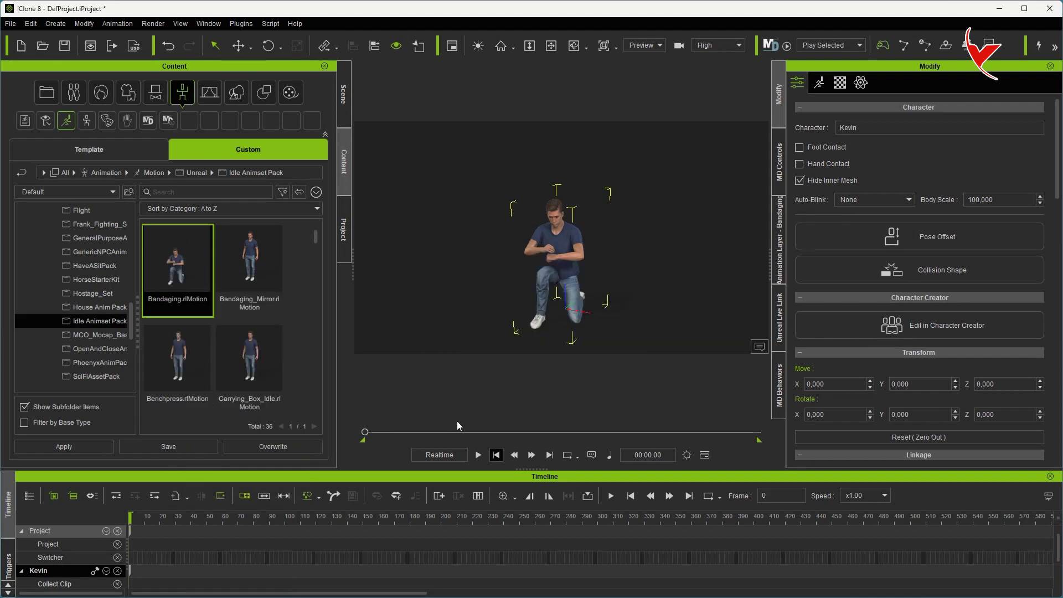
pyautogui.doubleClick(250, 260)
pyautogui.click(478, 455)
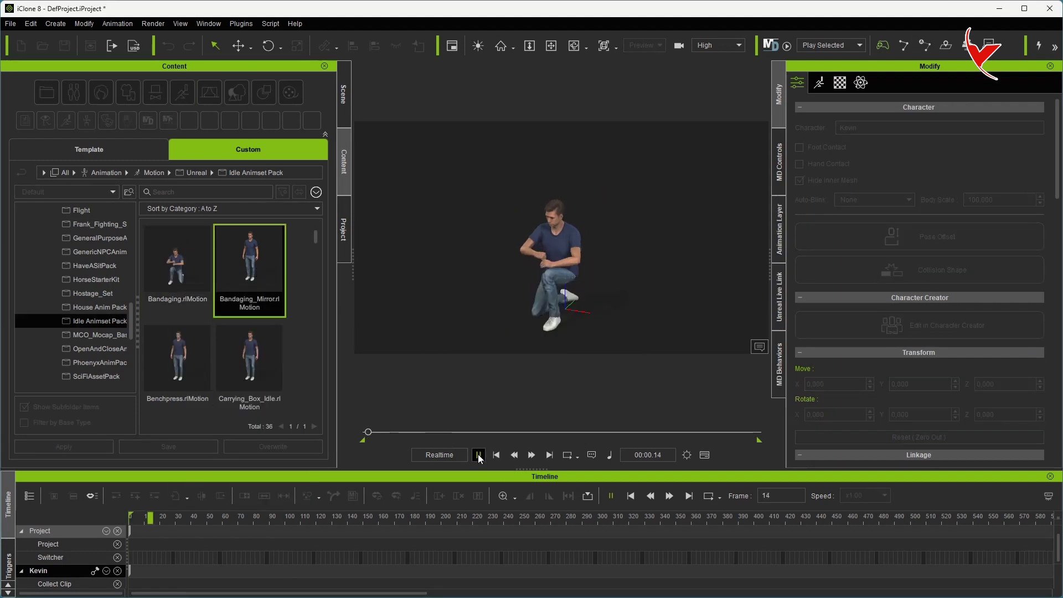
pyautogui.press('space')
pyautogui.rightClick(254, 250)
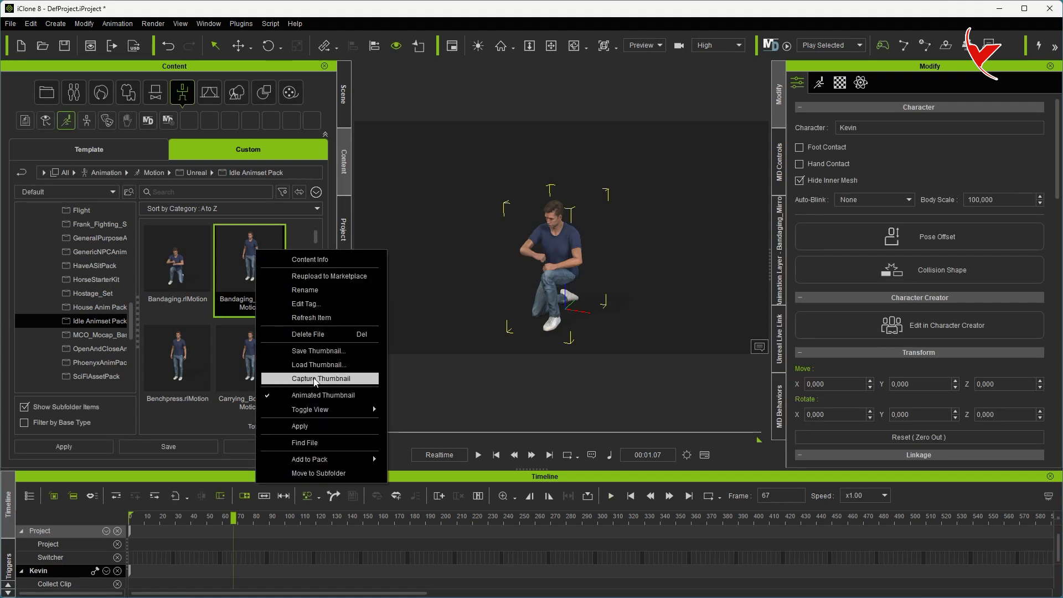
pyautogui.click(373, 405)
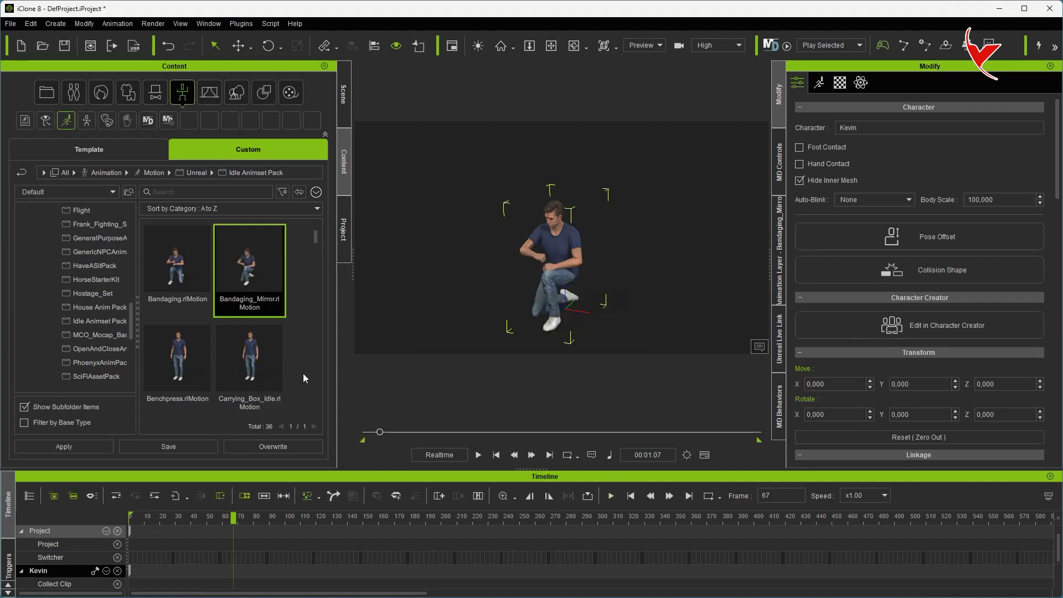
# Step: Step from Benchpress through the list to put Cutting_Tree_Idle_Mirror on the character
pyautogui.scroll(-1, 303, 373)
pyautogui.click(171, 308)
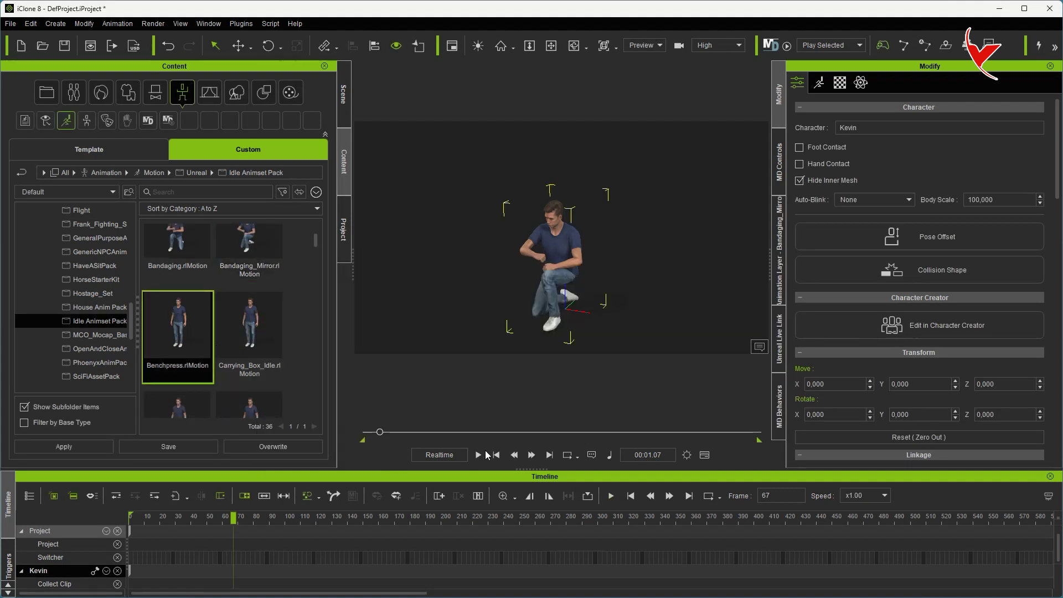
pyautogui.press('Home')
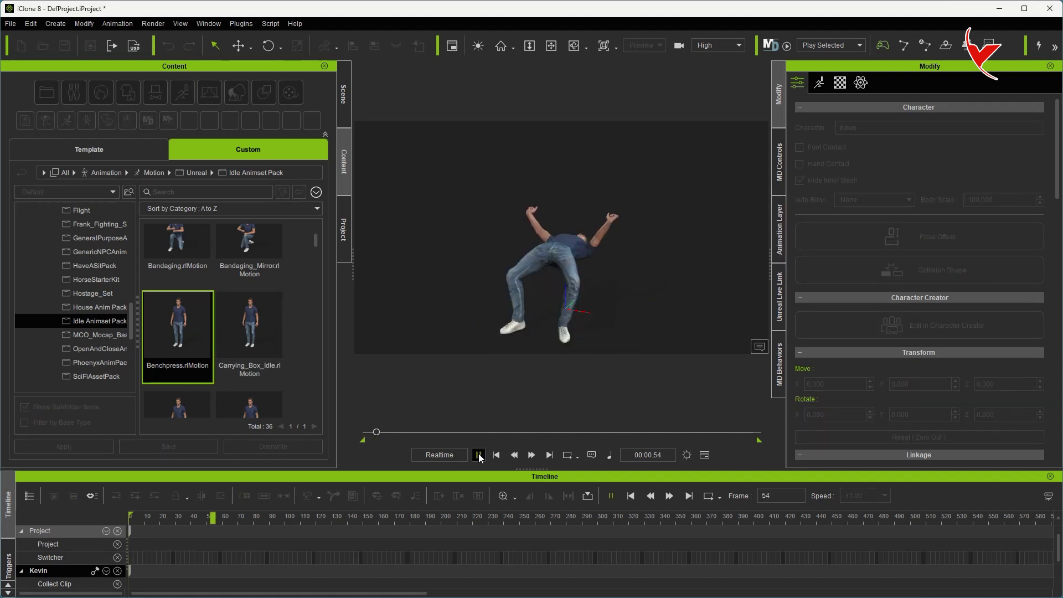
pyautogui.press('Right')
pyautogui.press('Right')
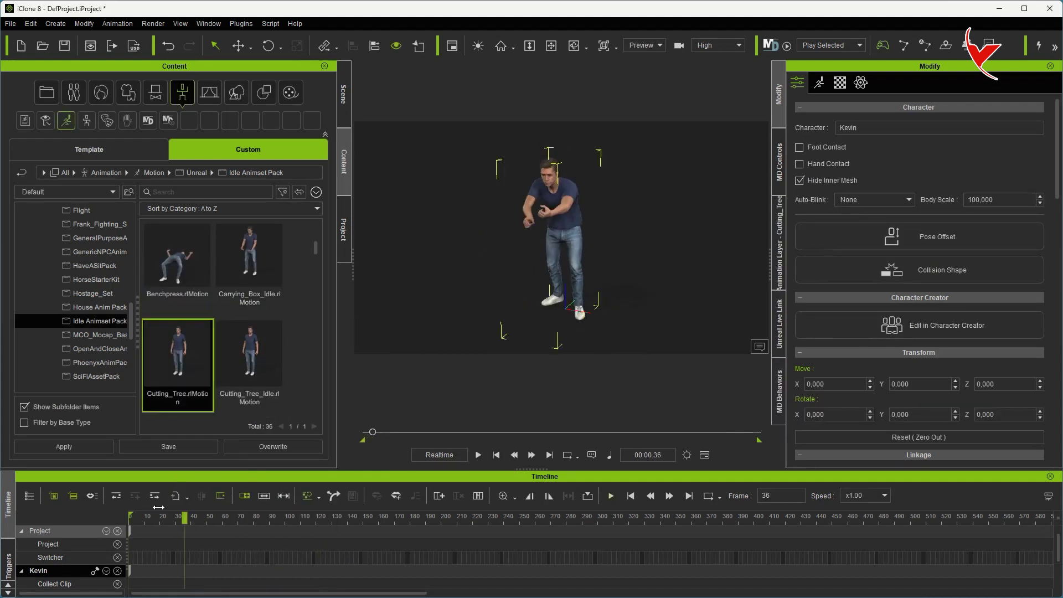
pyautogui.press('Right')
pyautogui.press('Right')
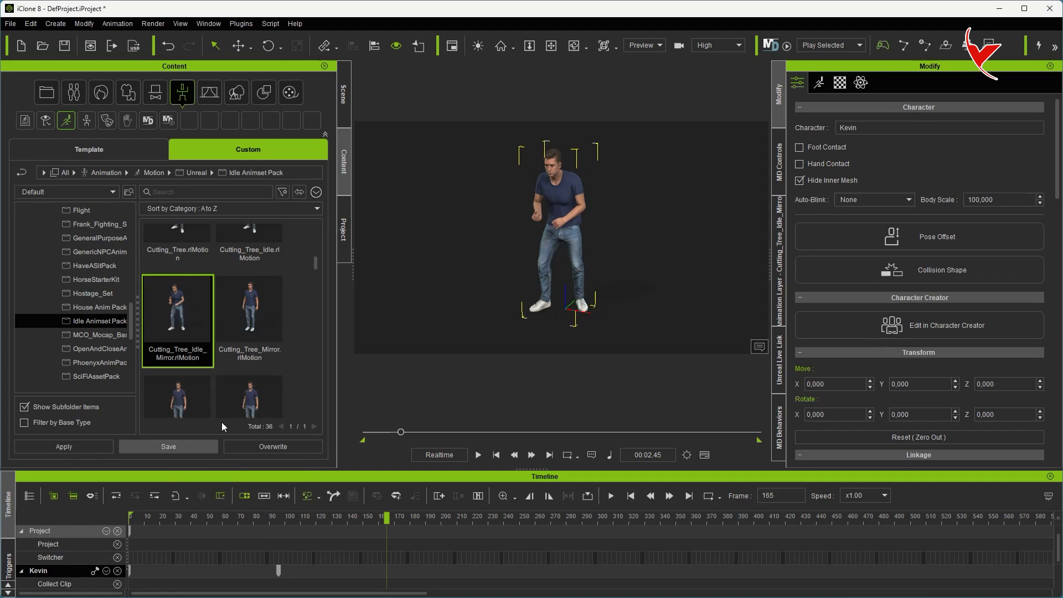